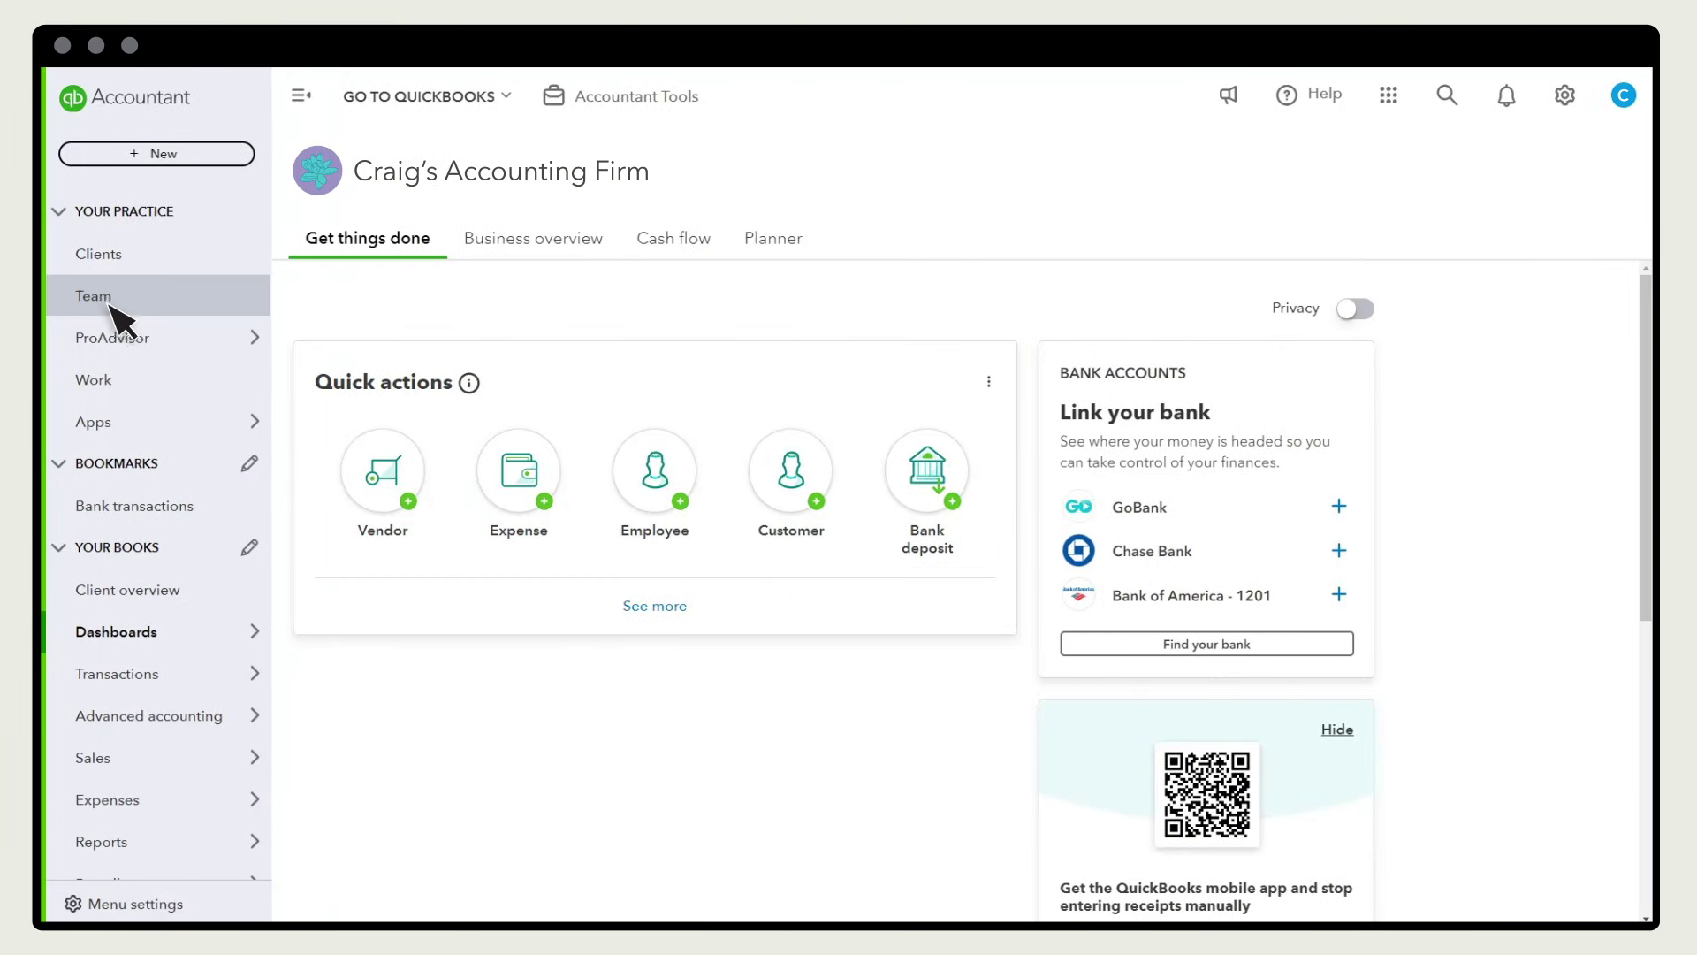
- Go to the firm's Team list of users
left_click(118, 318)
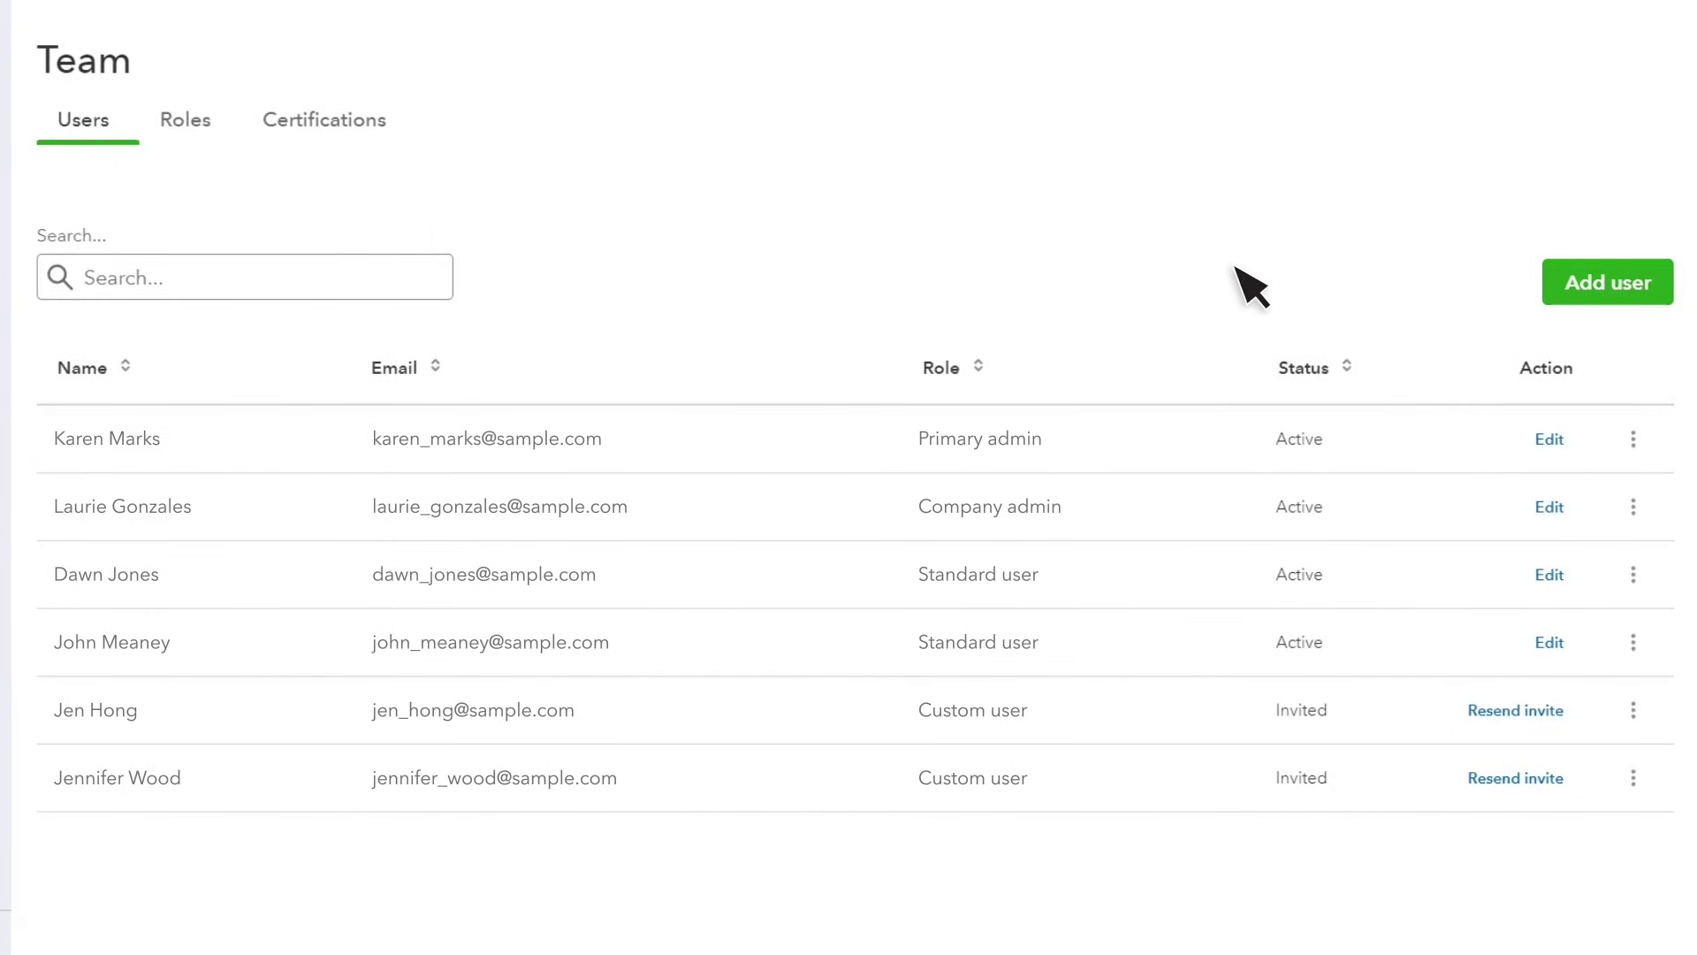
left_click(1609, 286)
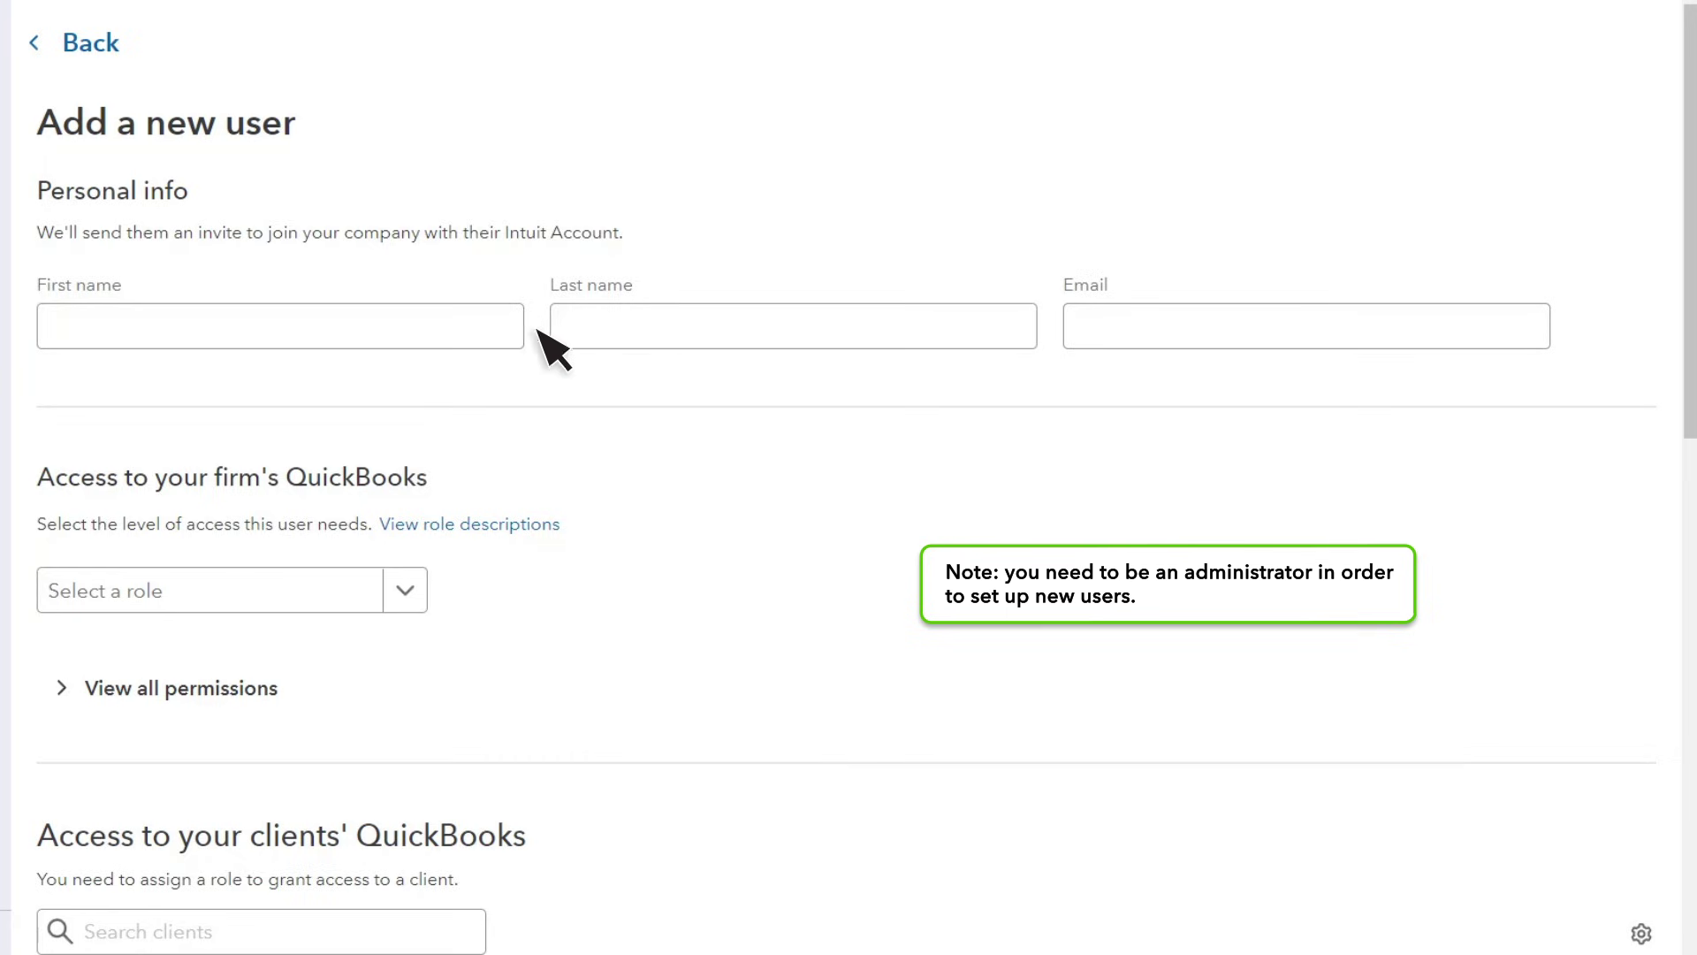
left_click(379, 338)
key("Tab")
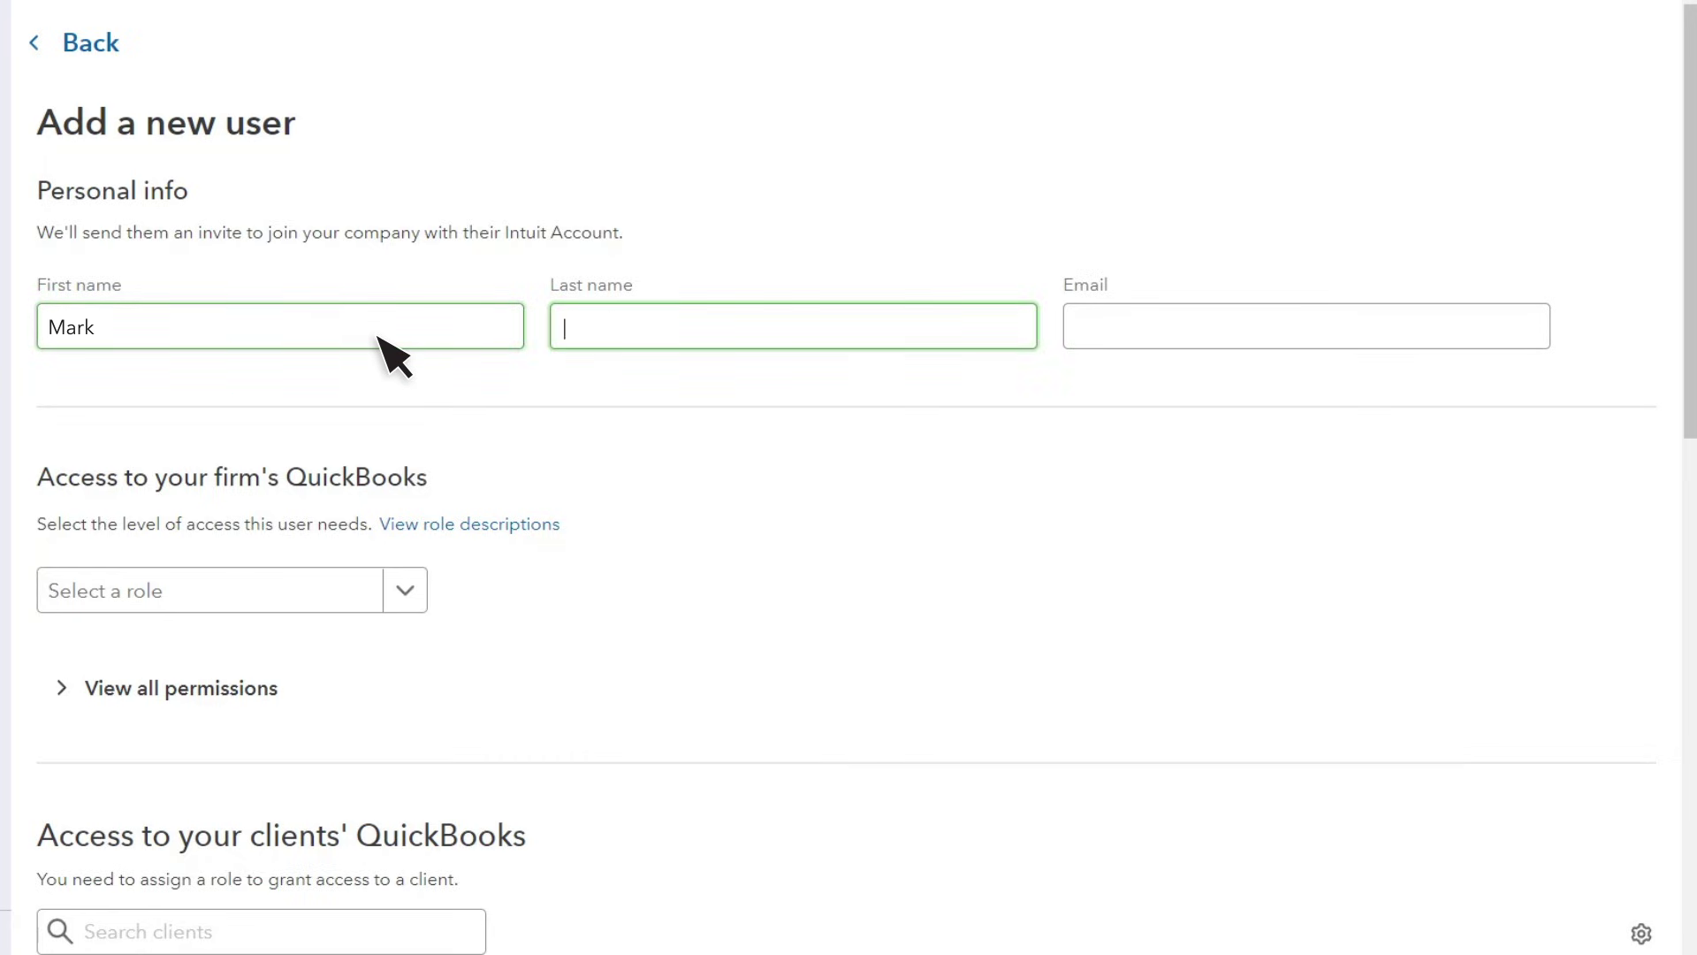
key("Tab")
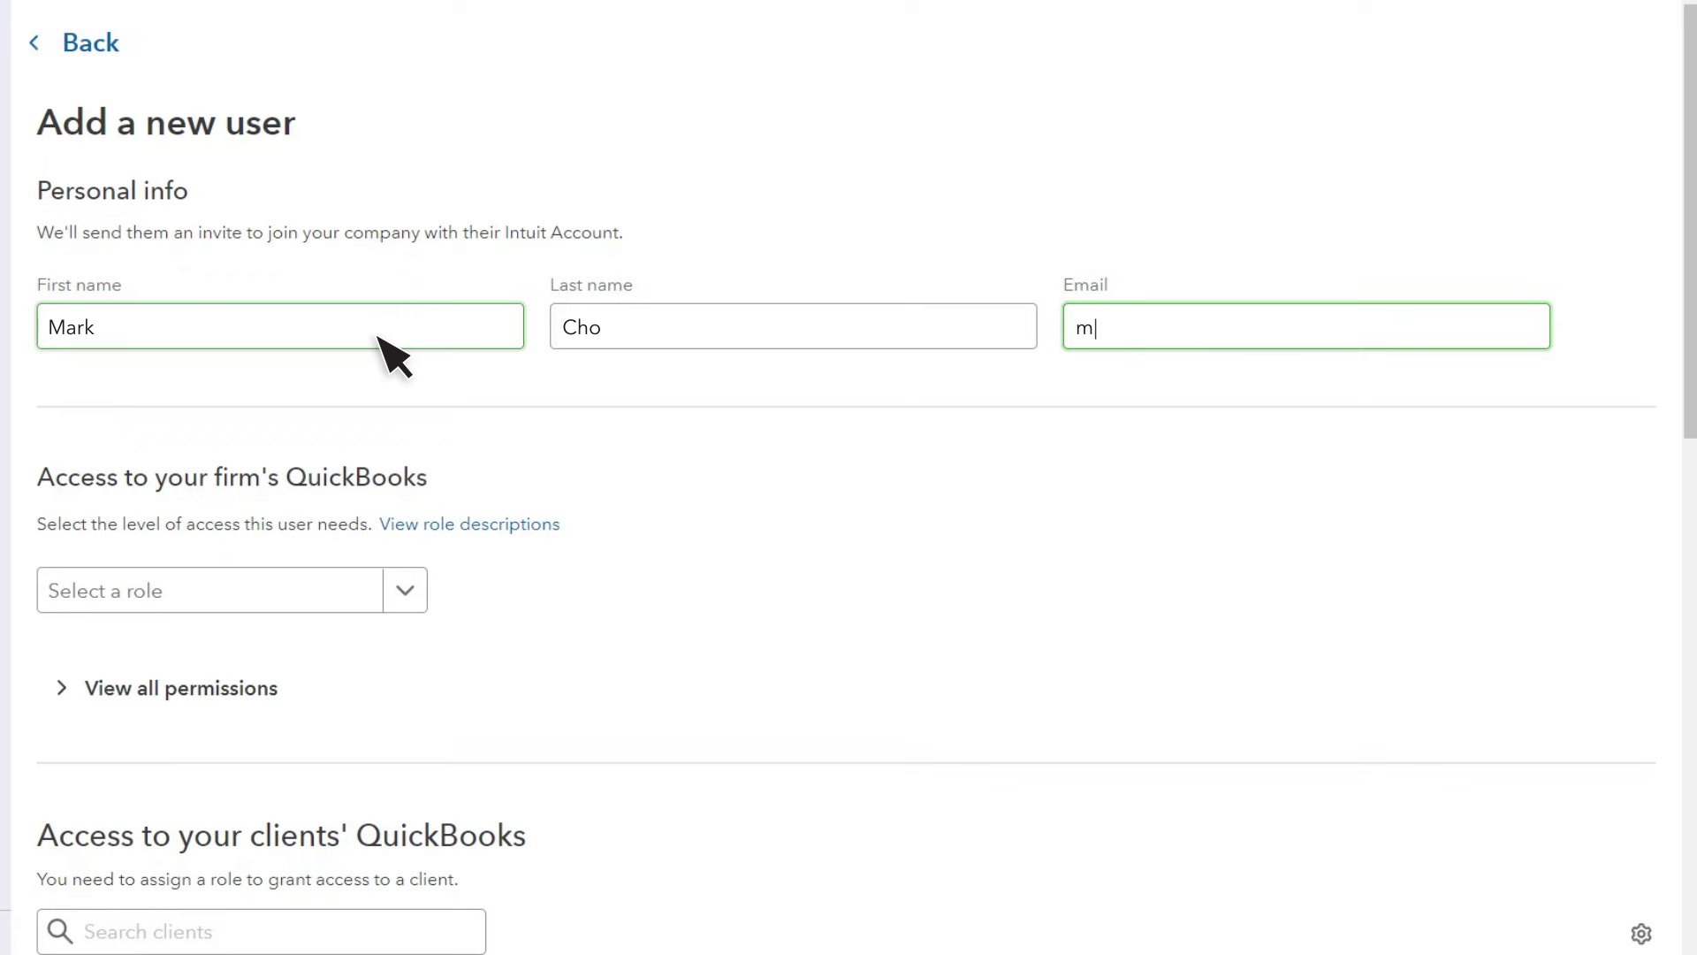
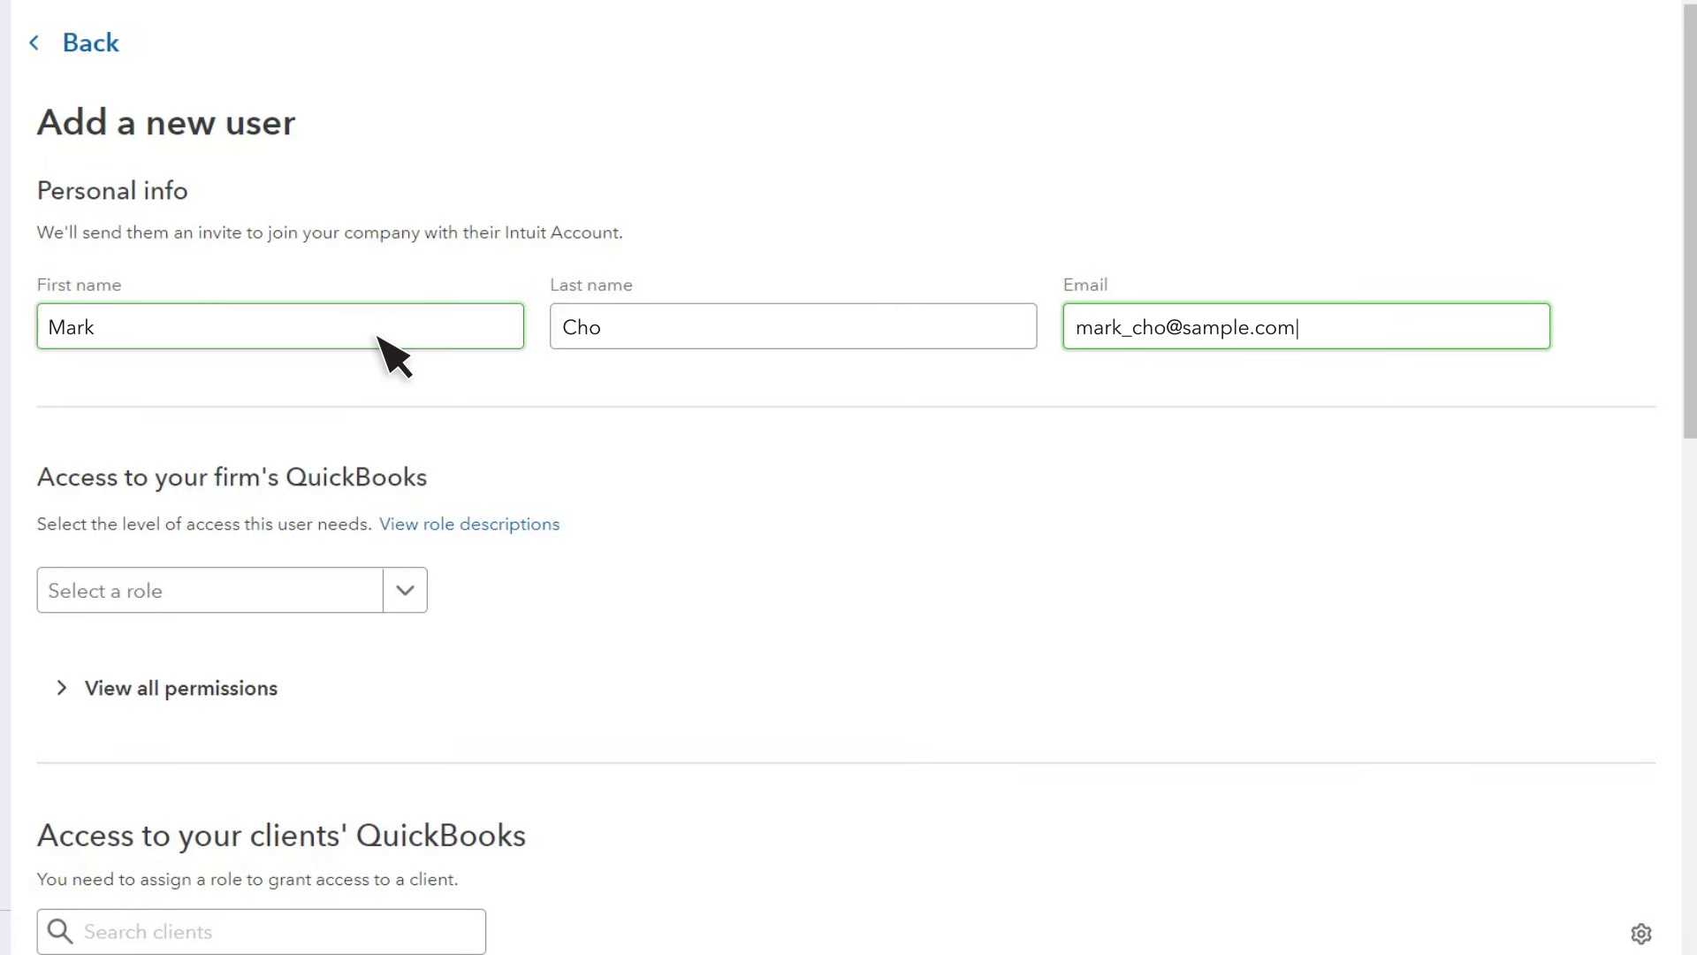
left_click(405, 593)
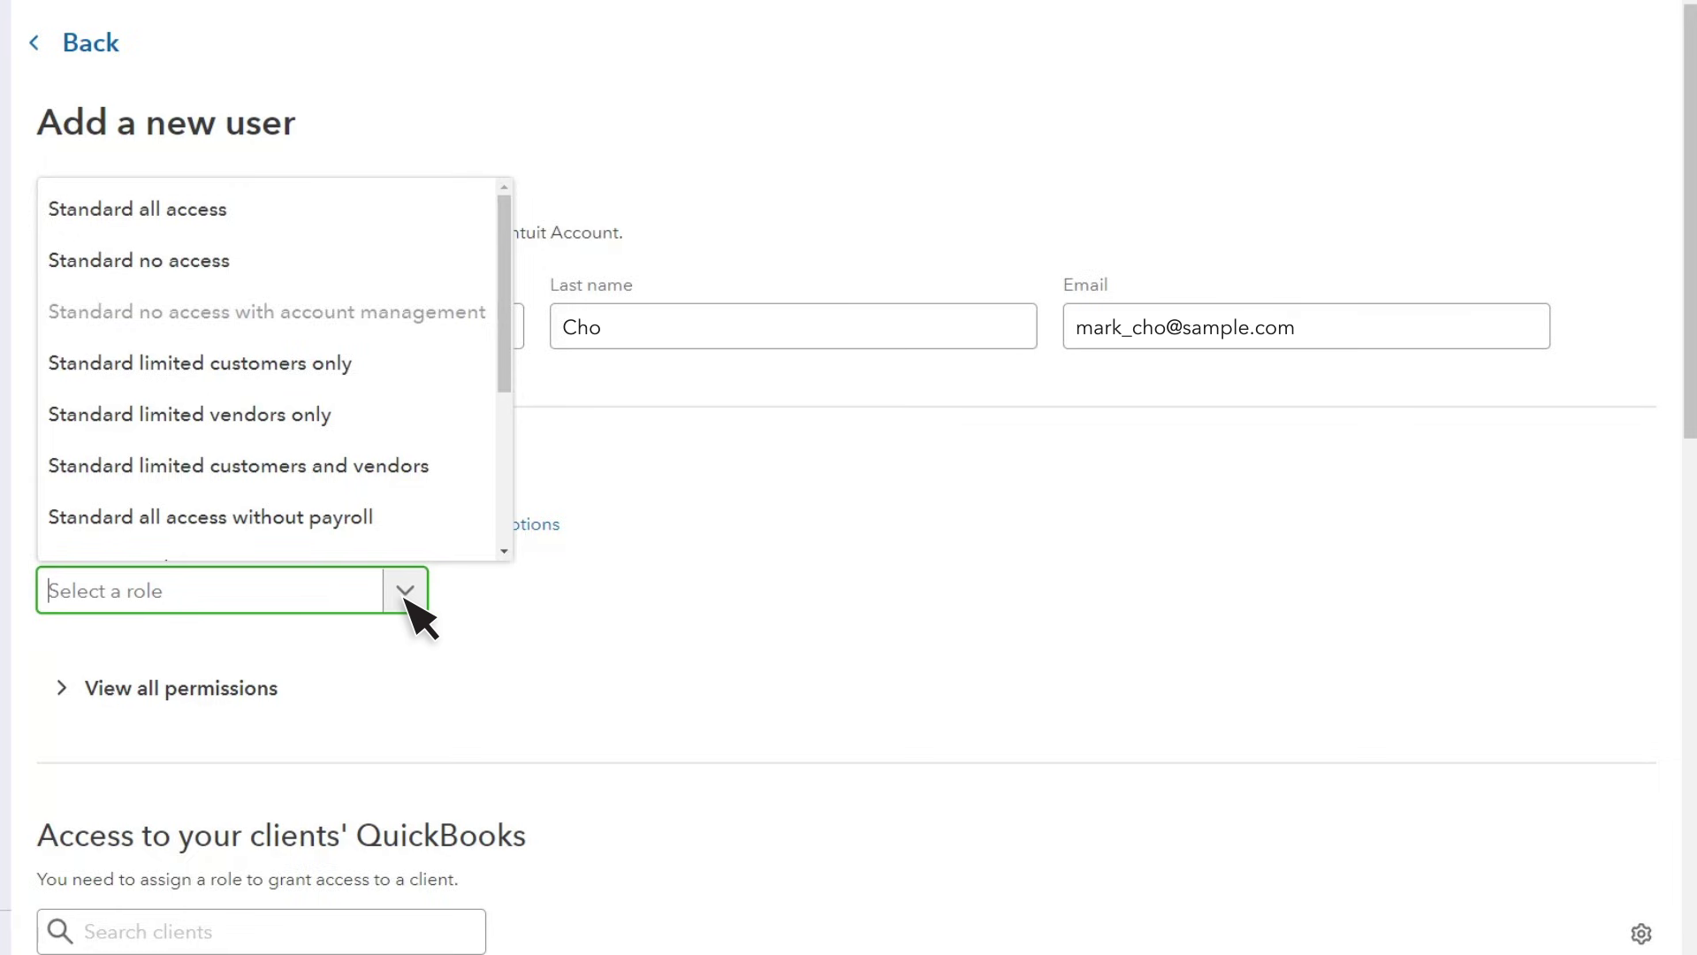
- Give the new user Standard no access to the firm's books
left_click(239, 265)
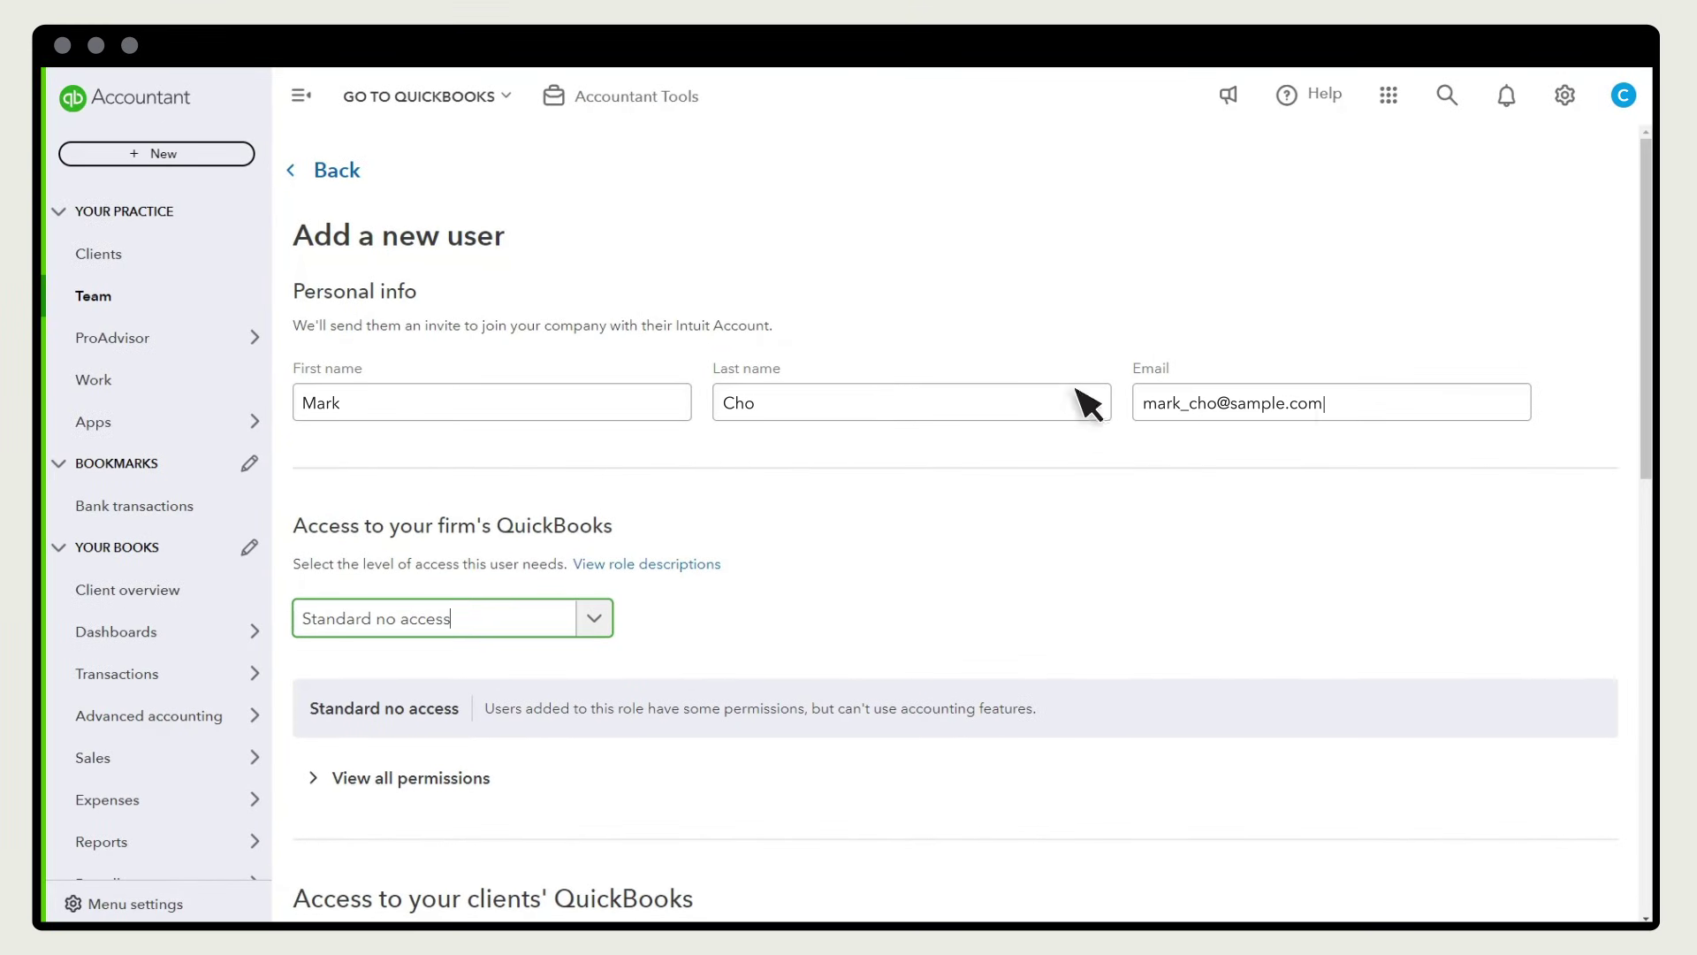
left_click_drag(1648, 431, 1659, 701)
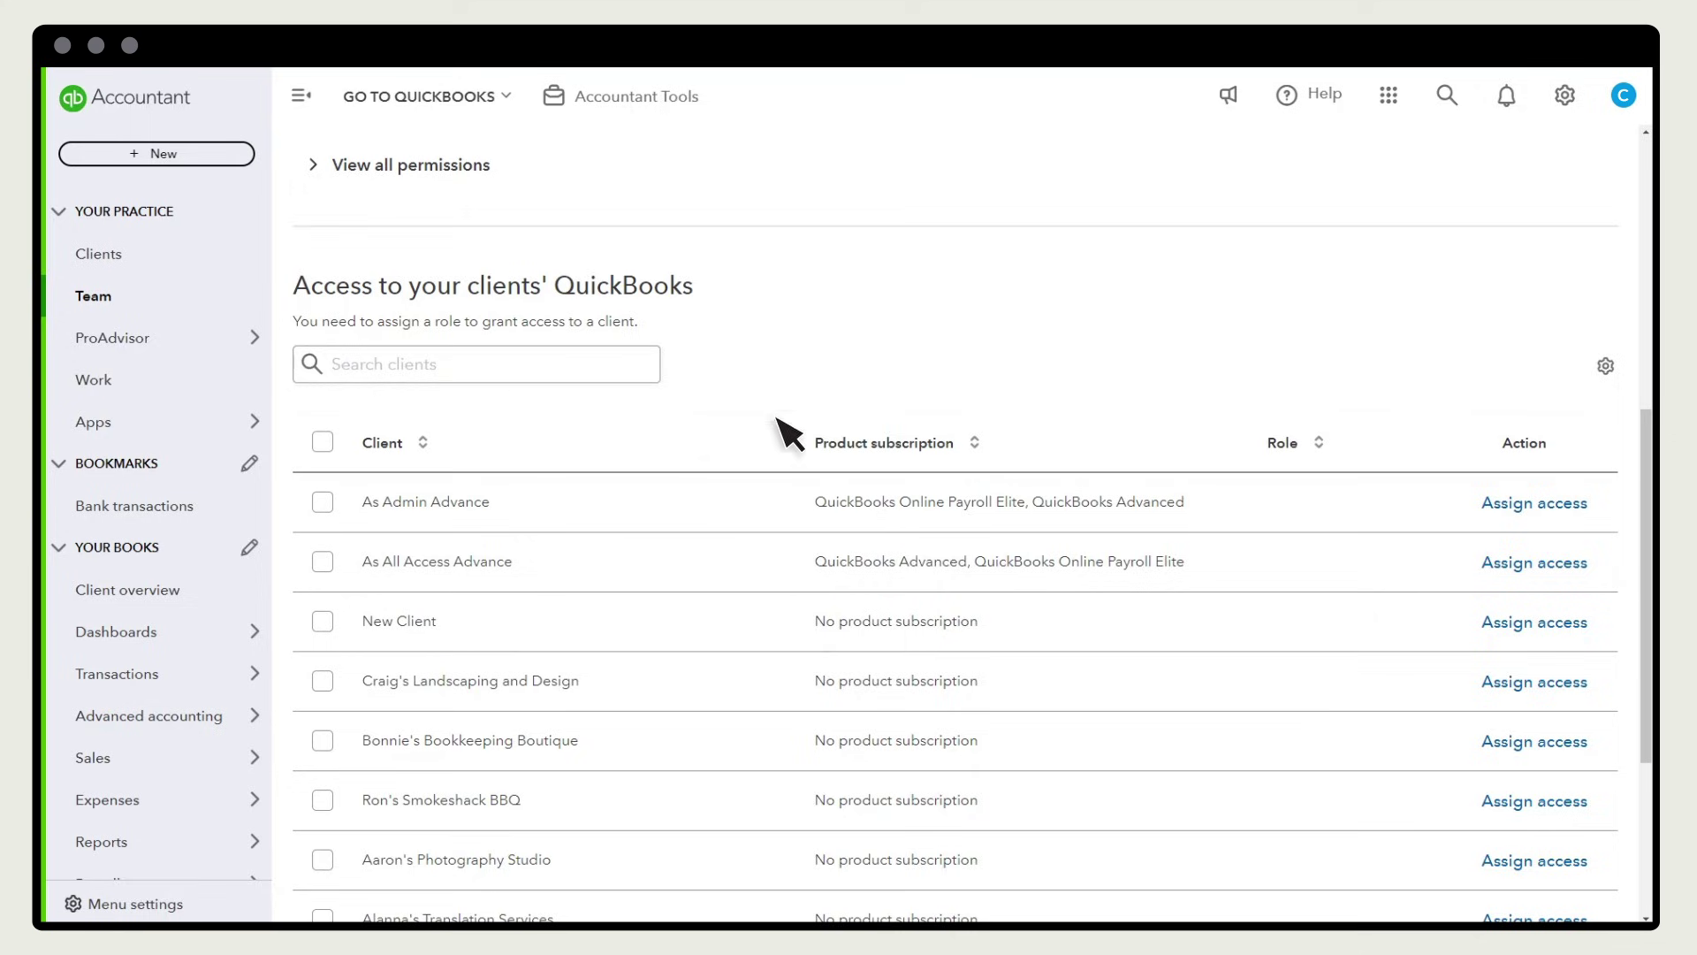
scroll(1651, 588, "down", 2)
scroll(1660, 601, "down", 1)
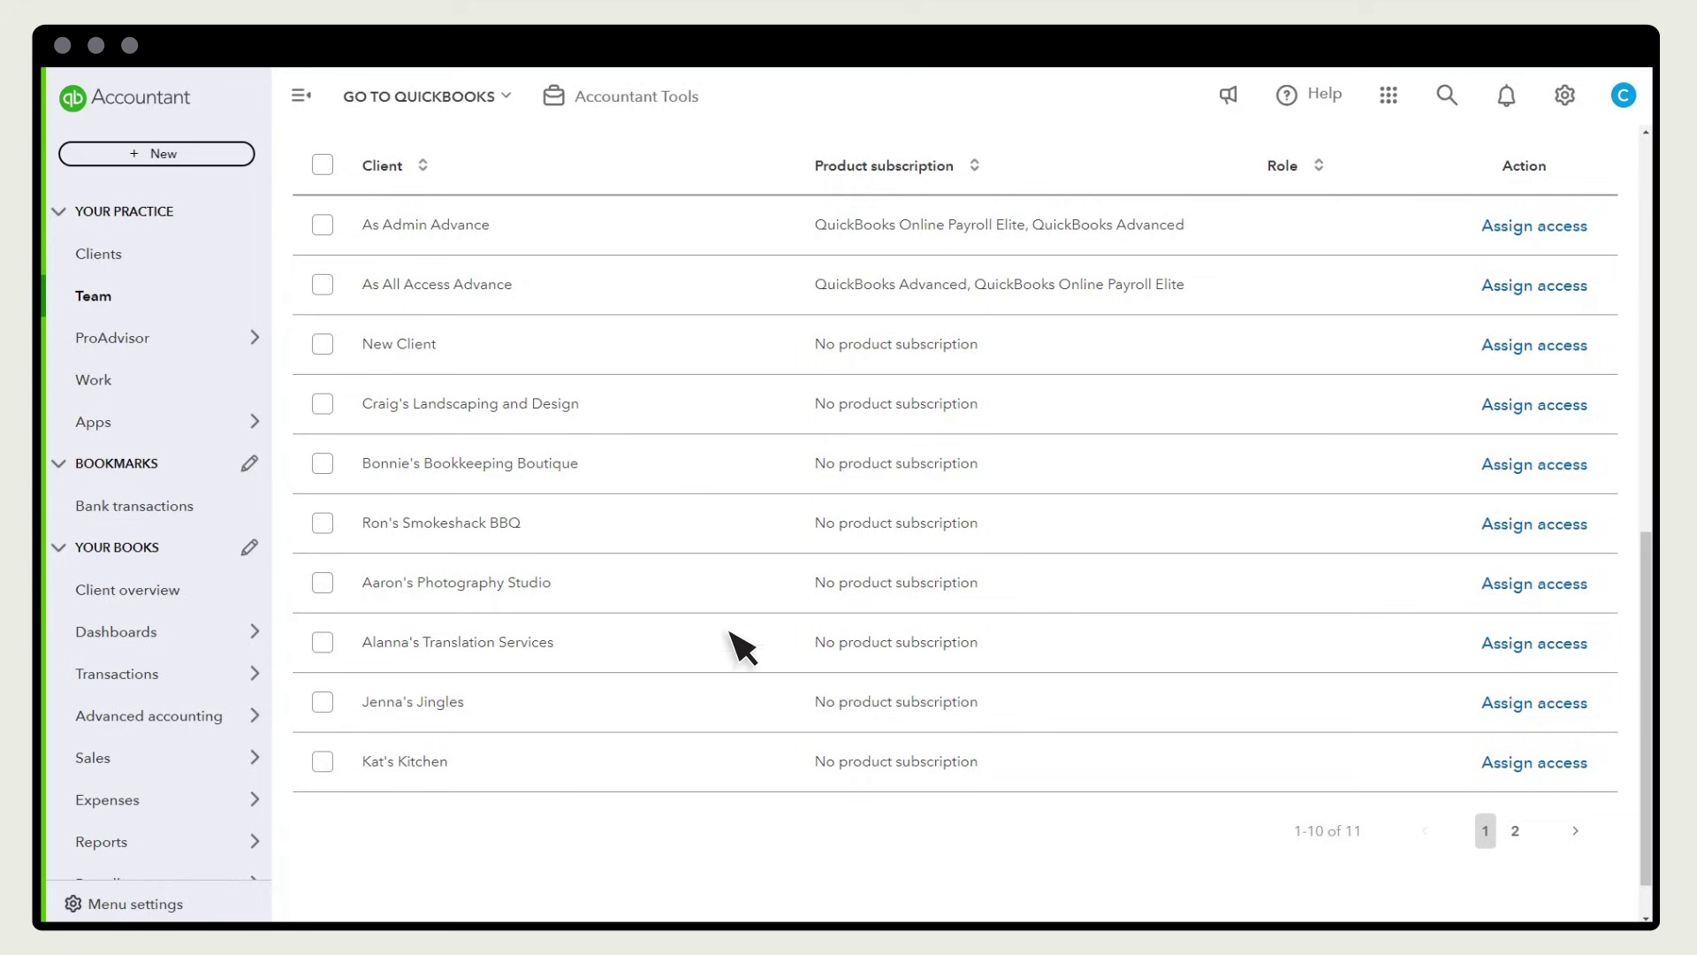
- Pick Bill clerk as Bonnie's Bookkeeping Boutique's role and list all its permissions
left_click(1539, 467)
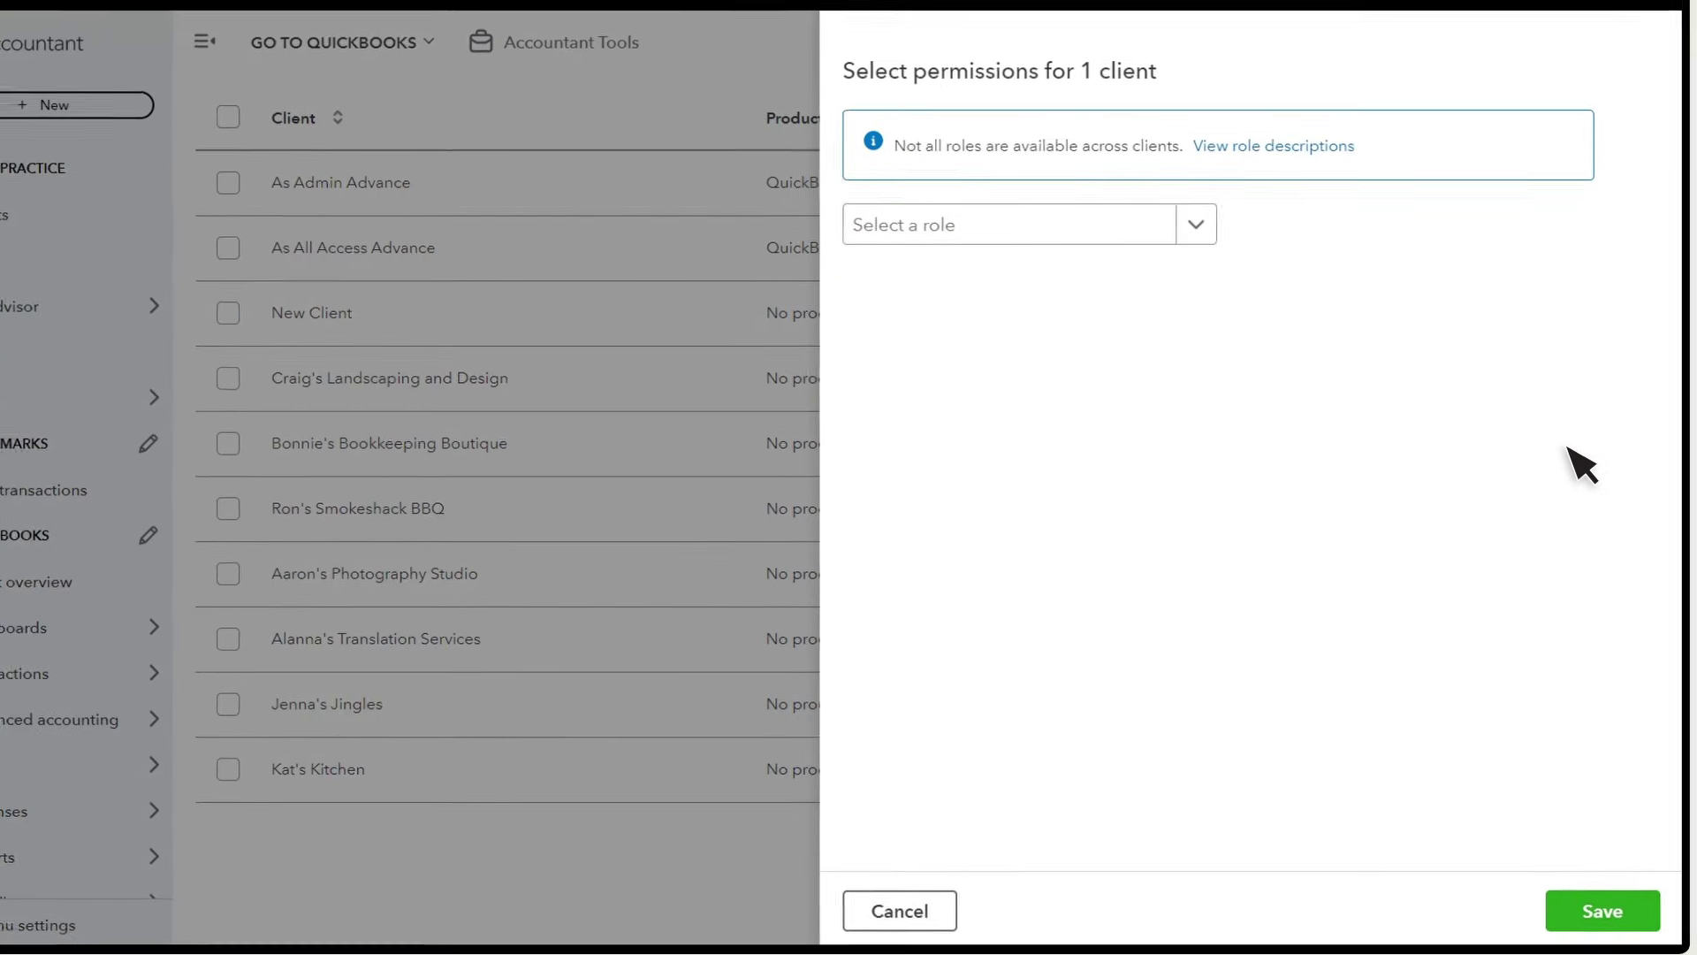
left_click(1193, 212)
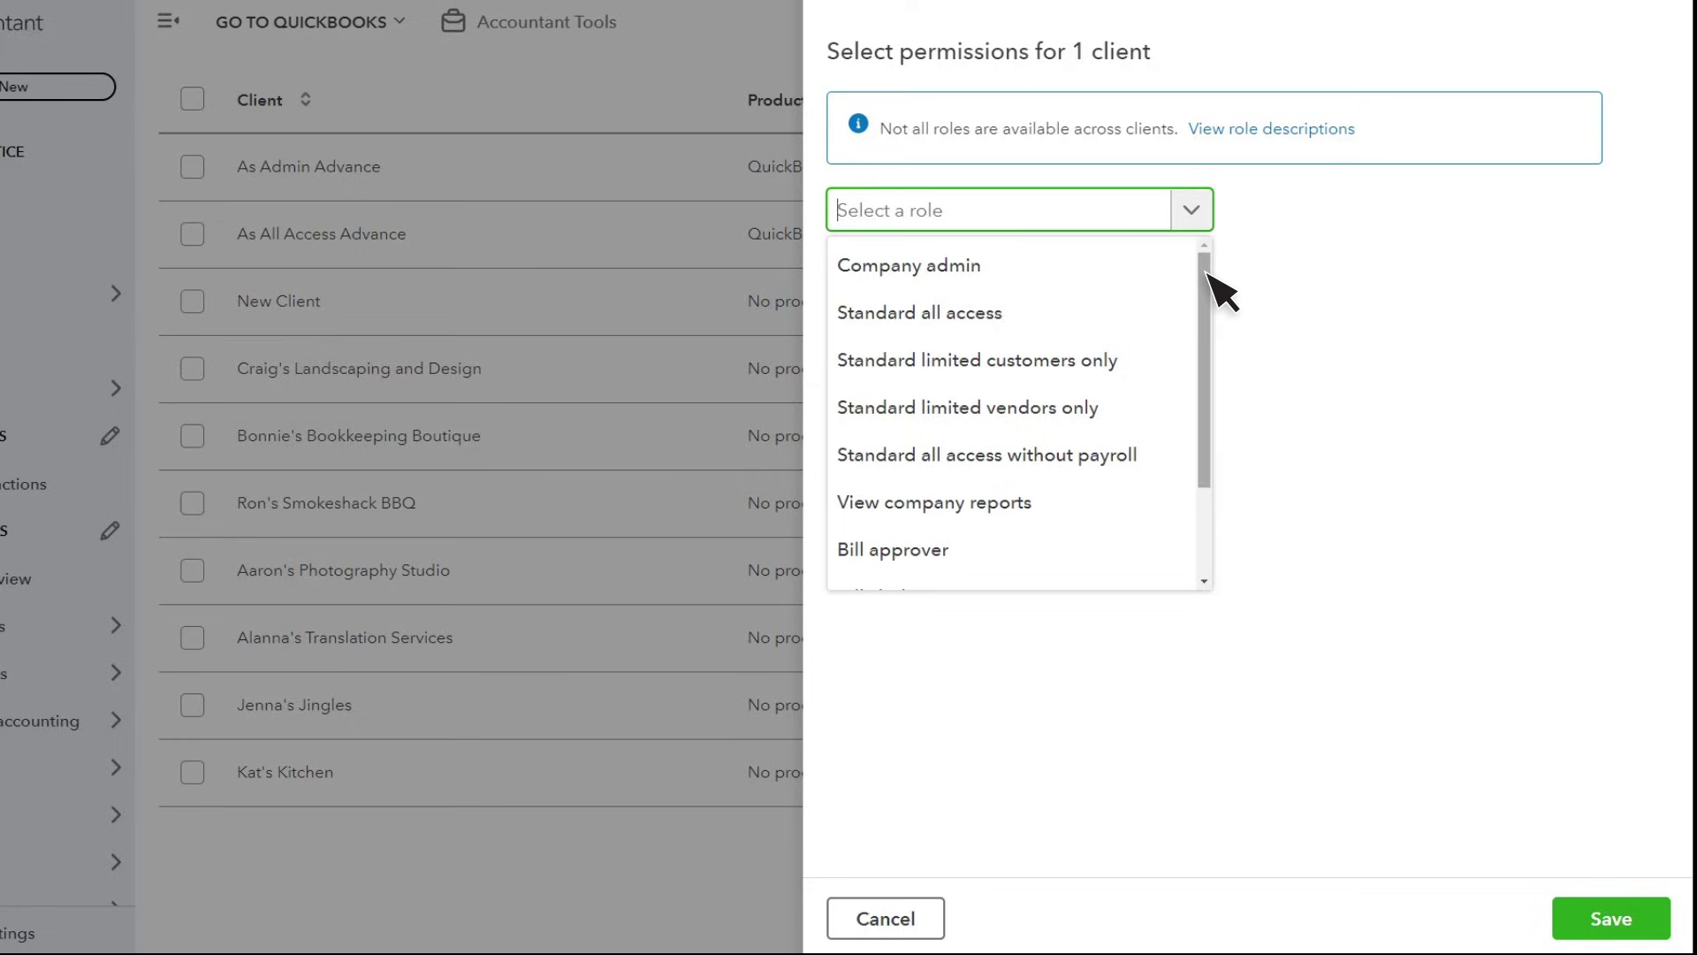
left_click_drag(1212, 276, 1207, 387)
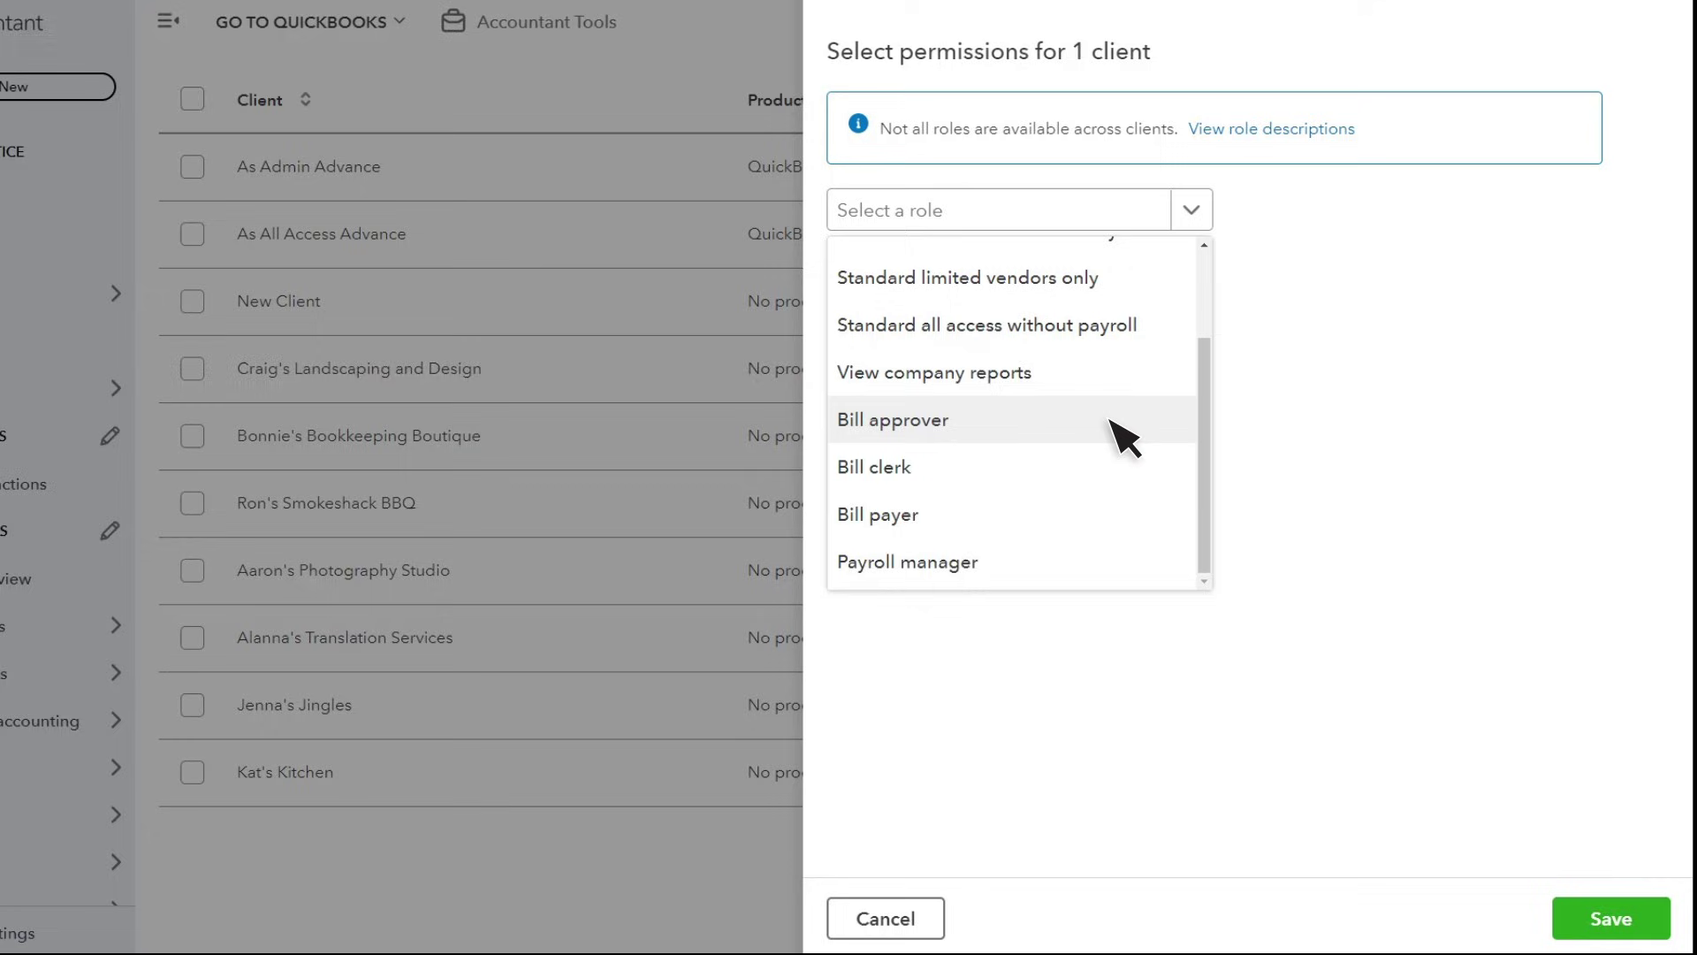
left_click(929, 473)
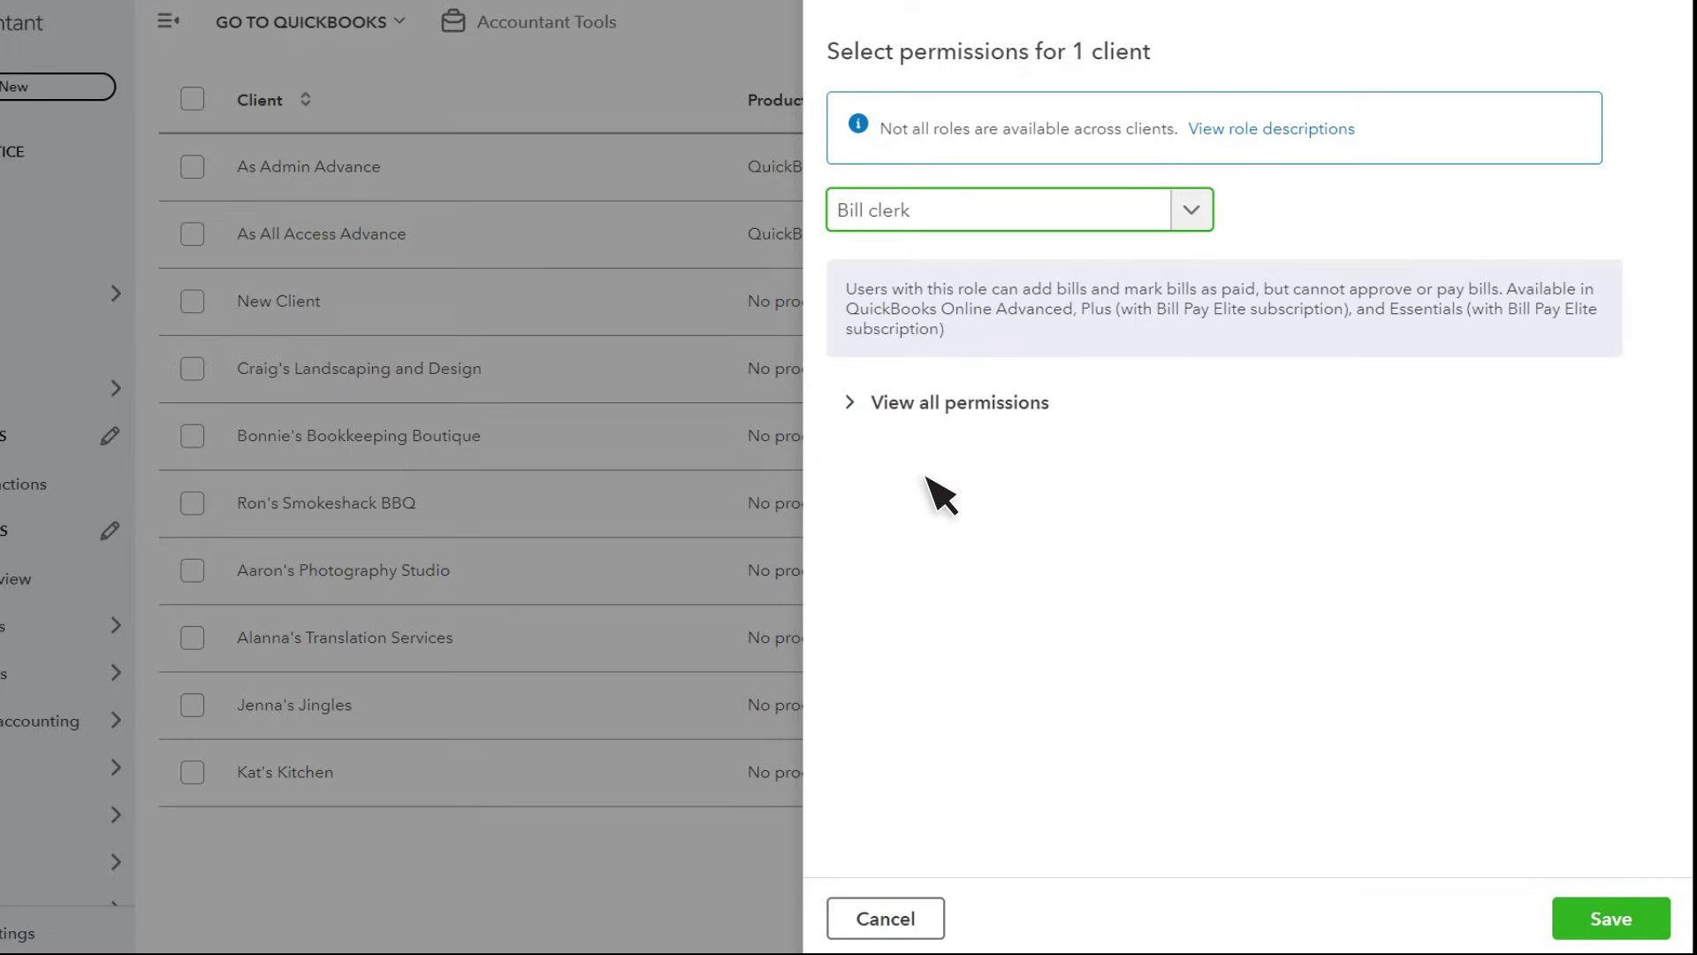
left_click(863, 414)
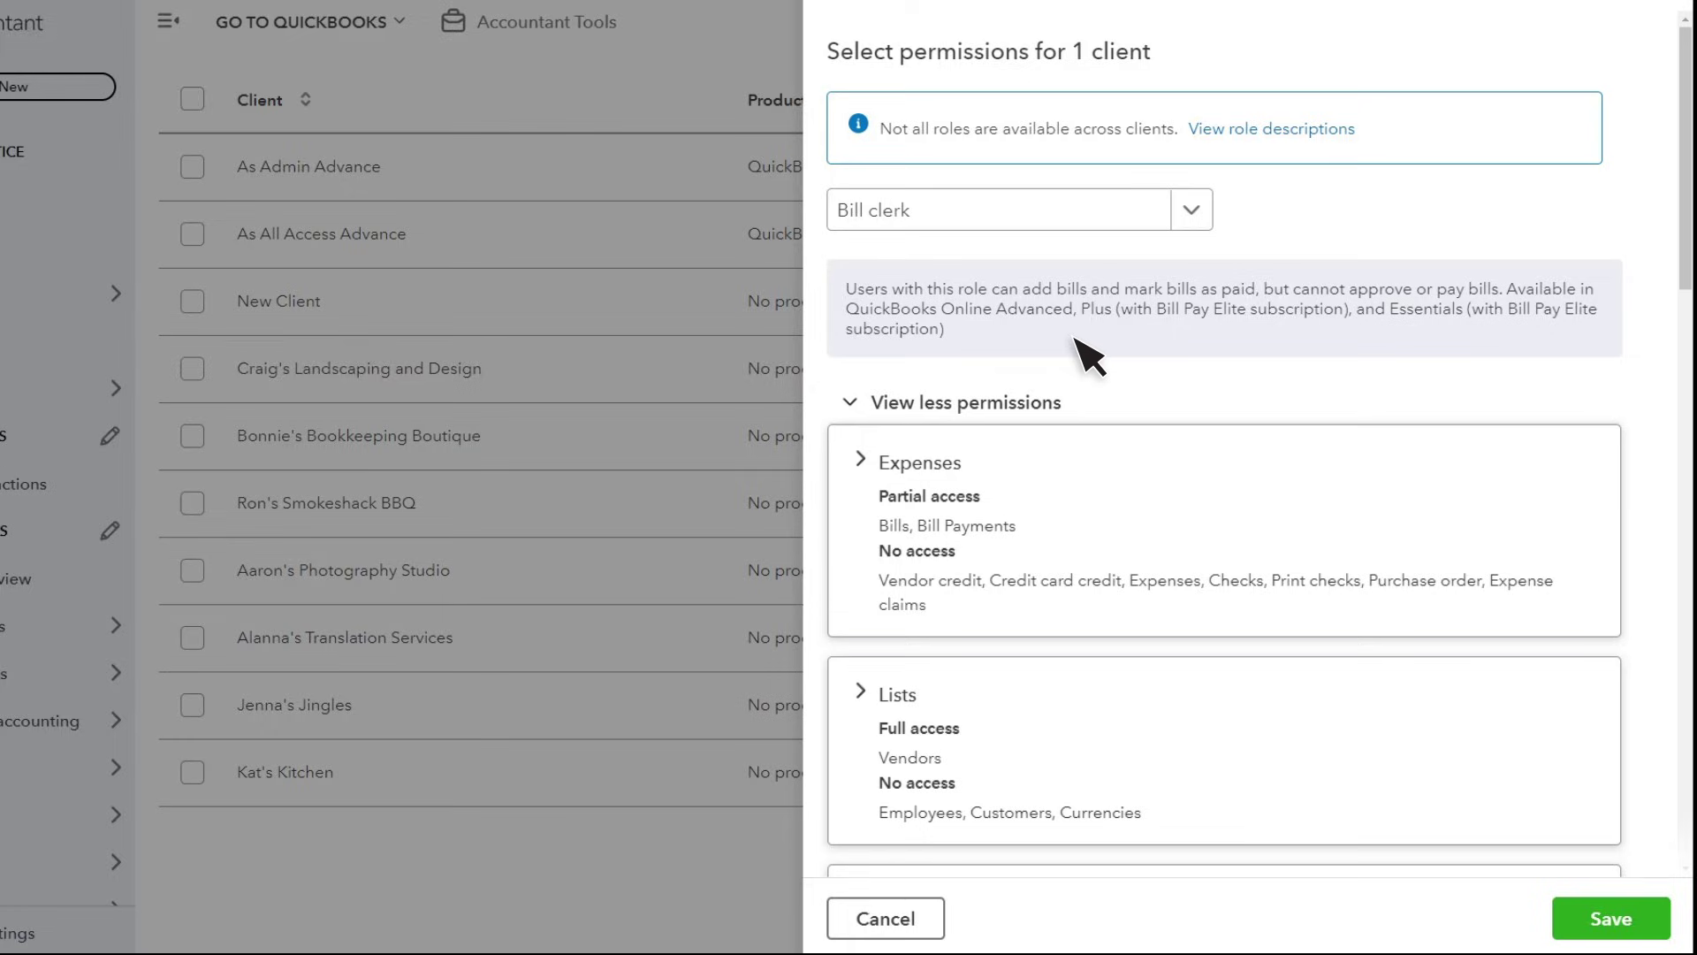
- Review the Bill clerk expense rights and save the role for Bonnie's Bookkeeping Boutique
left_click(863, 462)
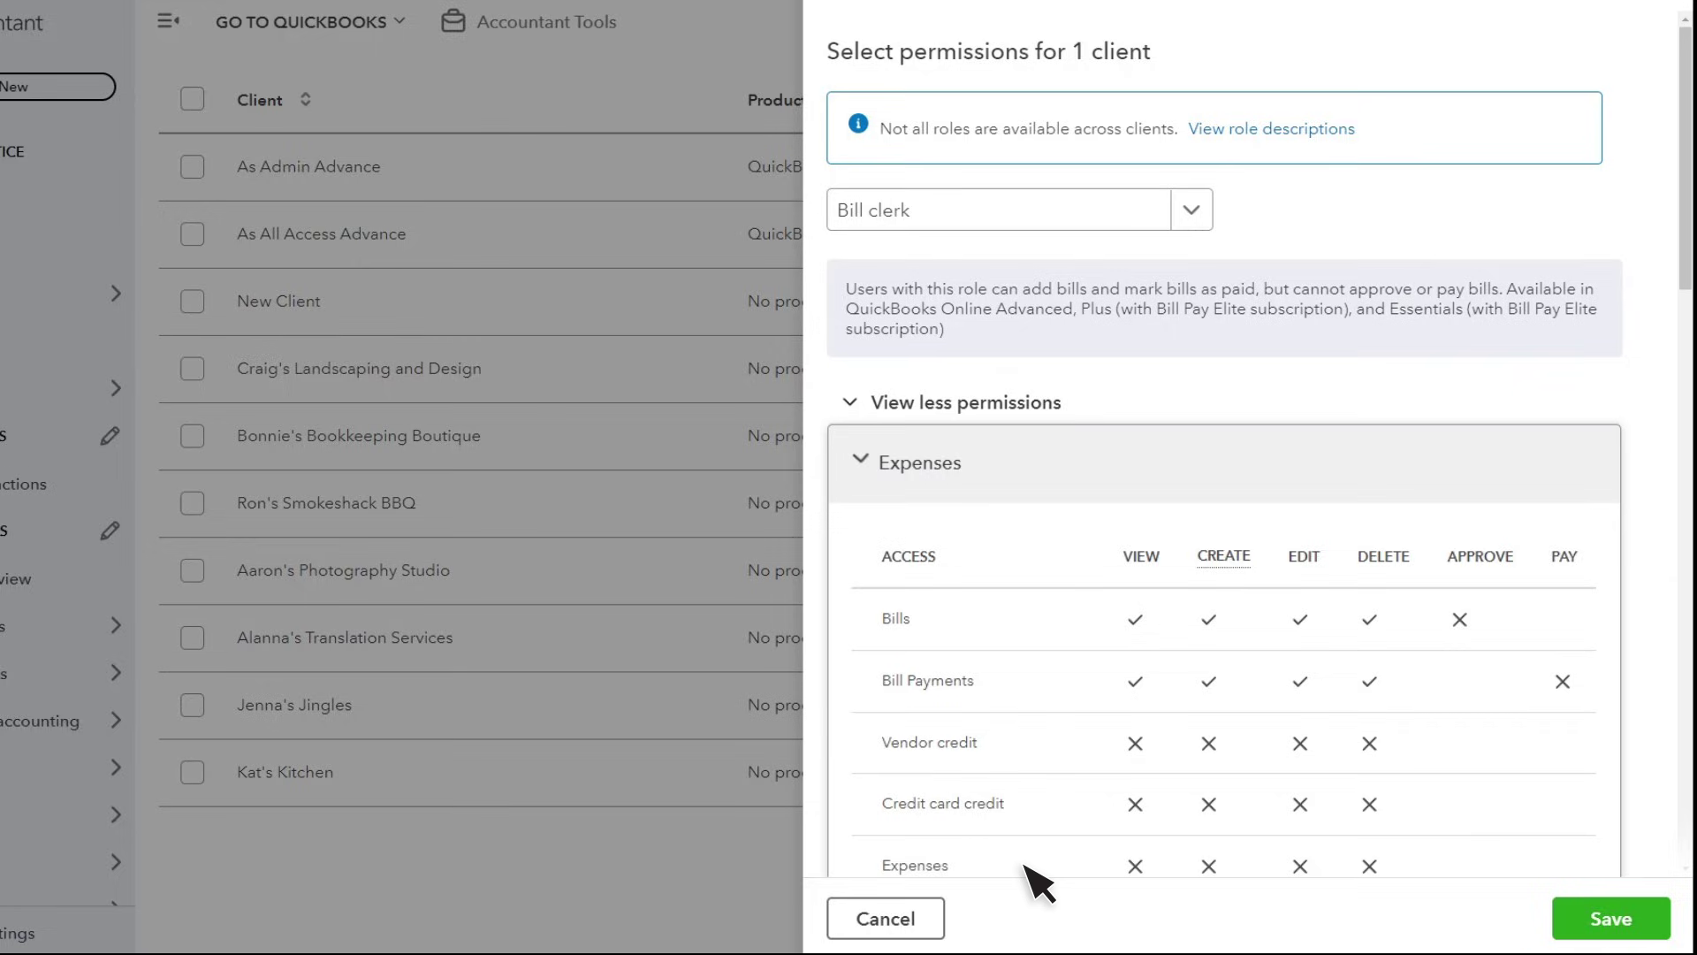
left_click(1611, 929)
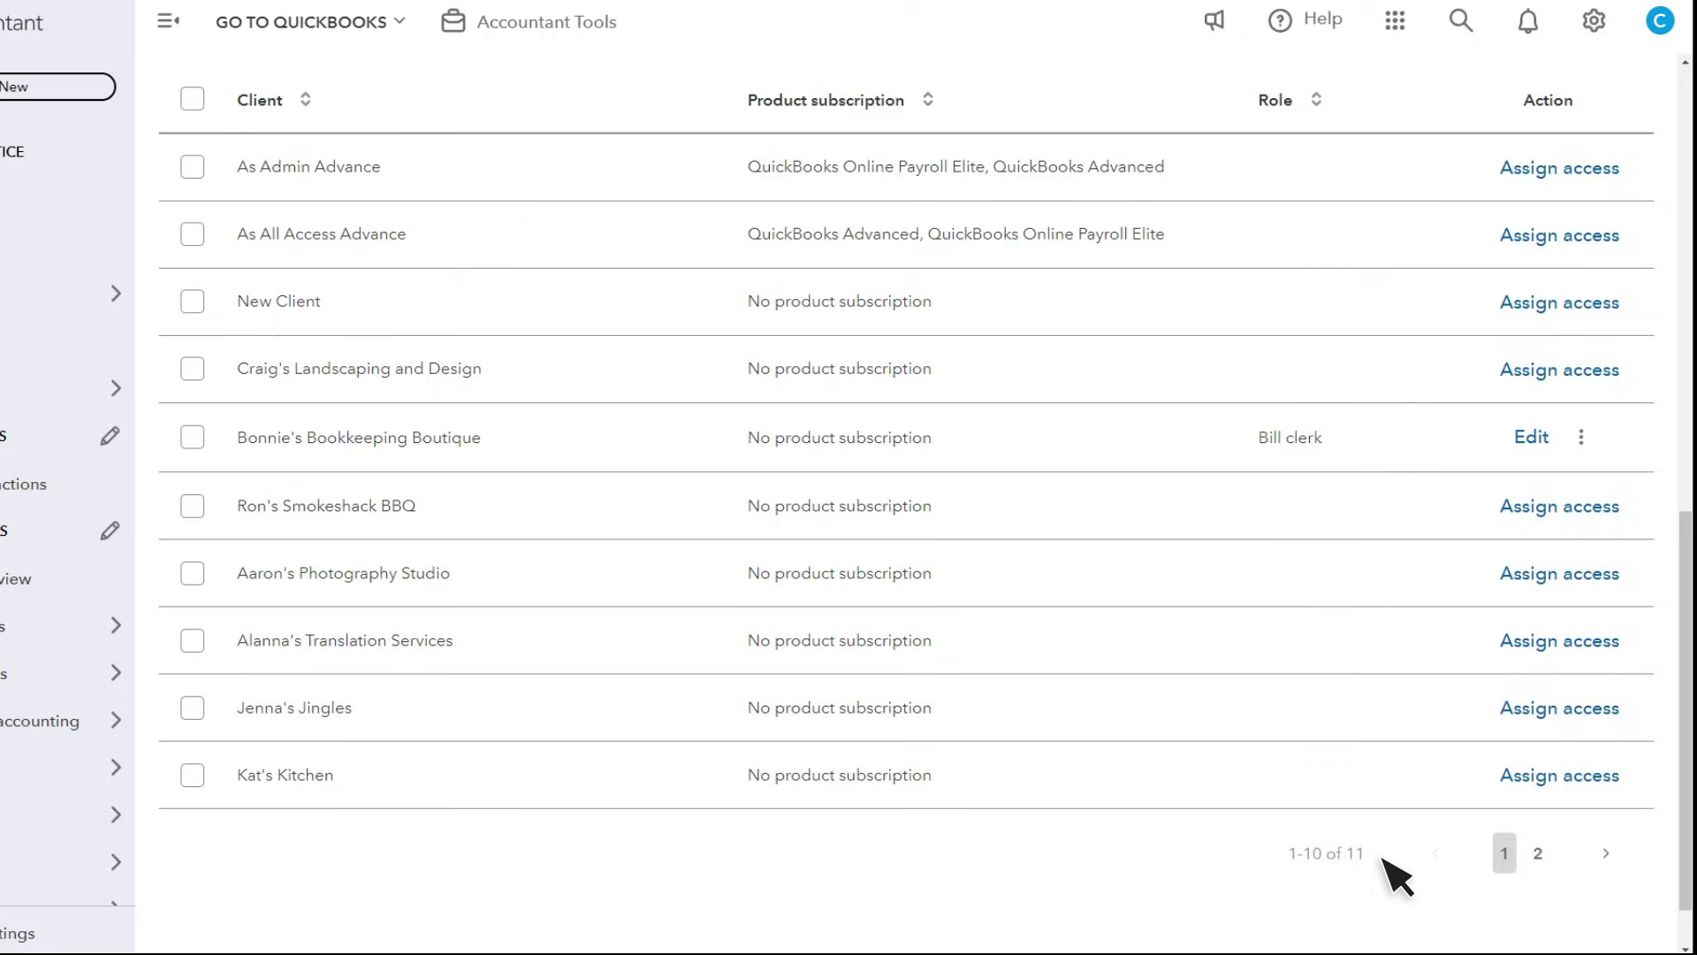
- Assign Bill clerk to Ron's Smokeshack BBQ, Aaron's Photography Studio and Alanna's Translation Services together
left_click(192, 505)
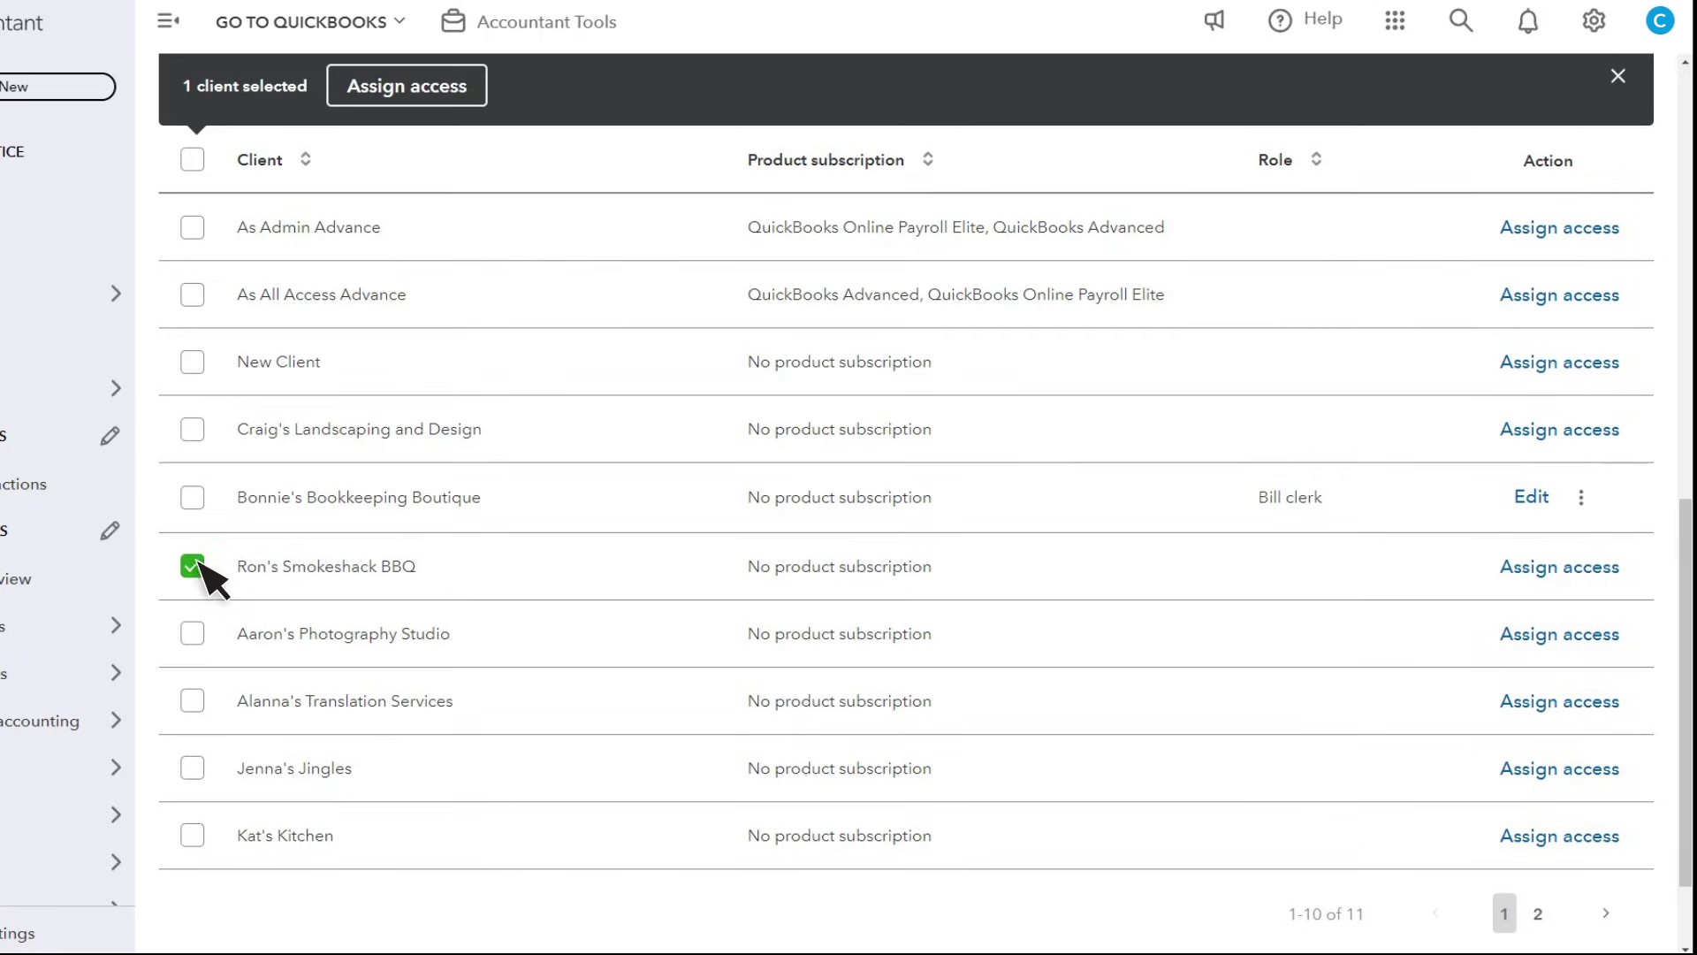
left_click(193, 634)
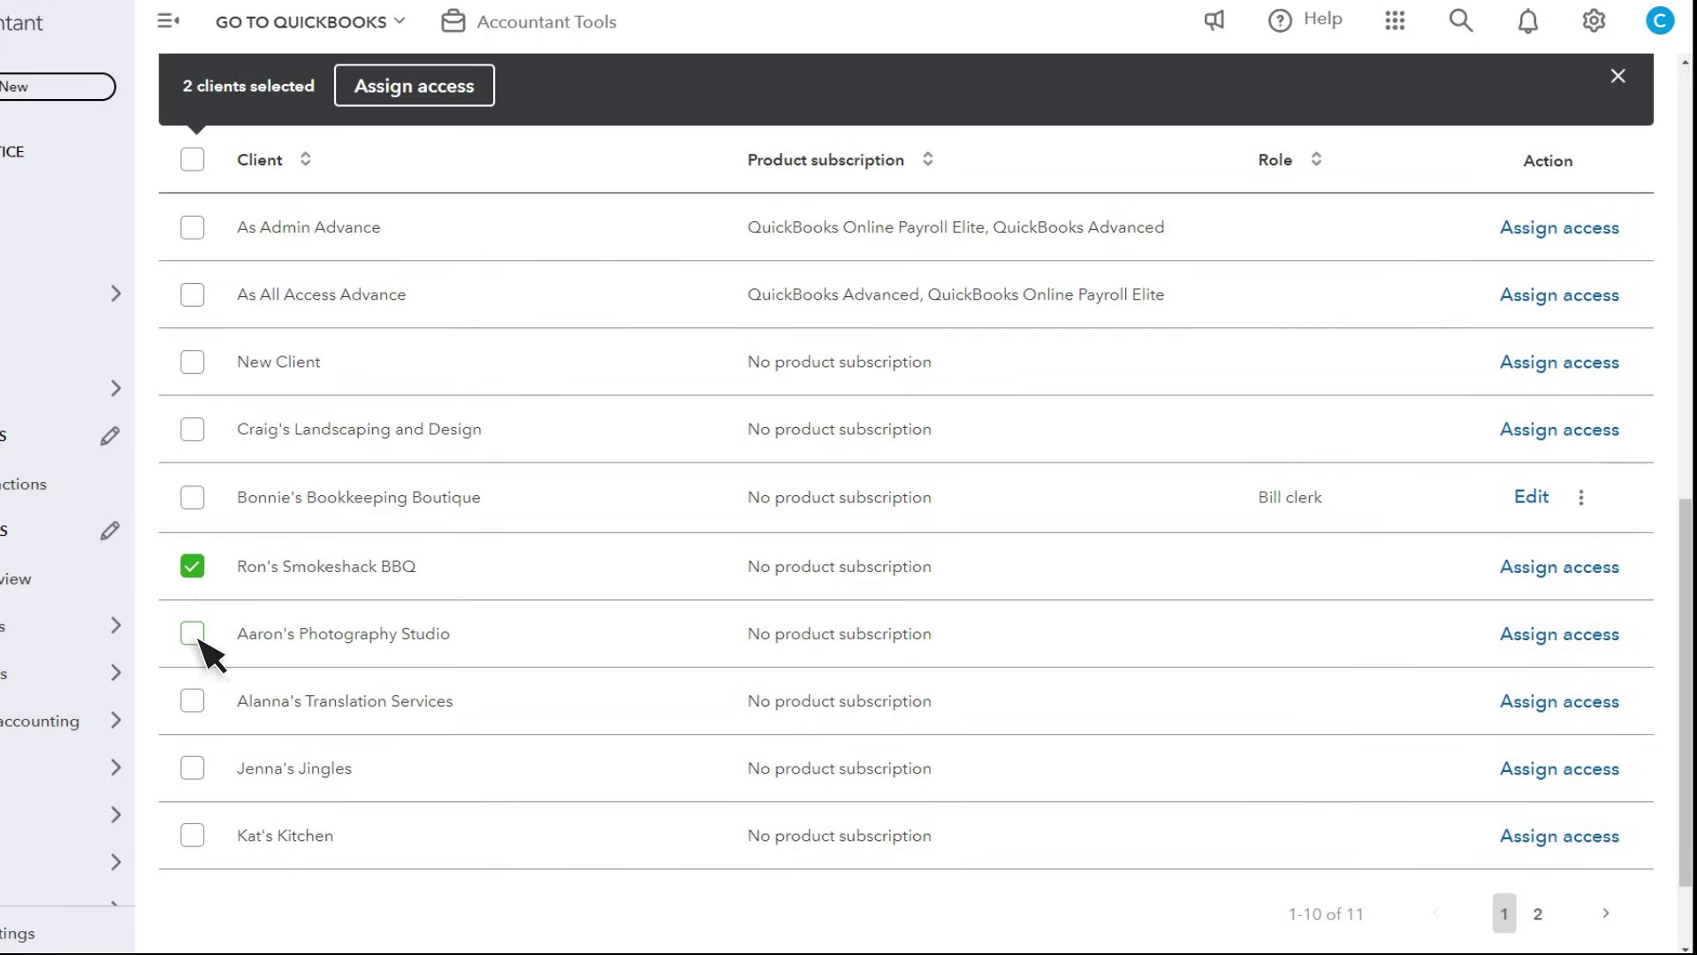
left_click(195, 702)
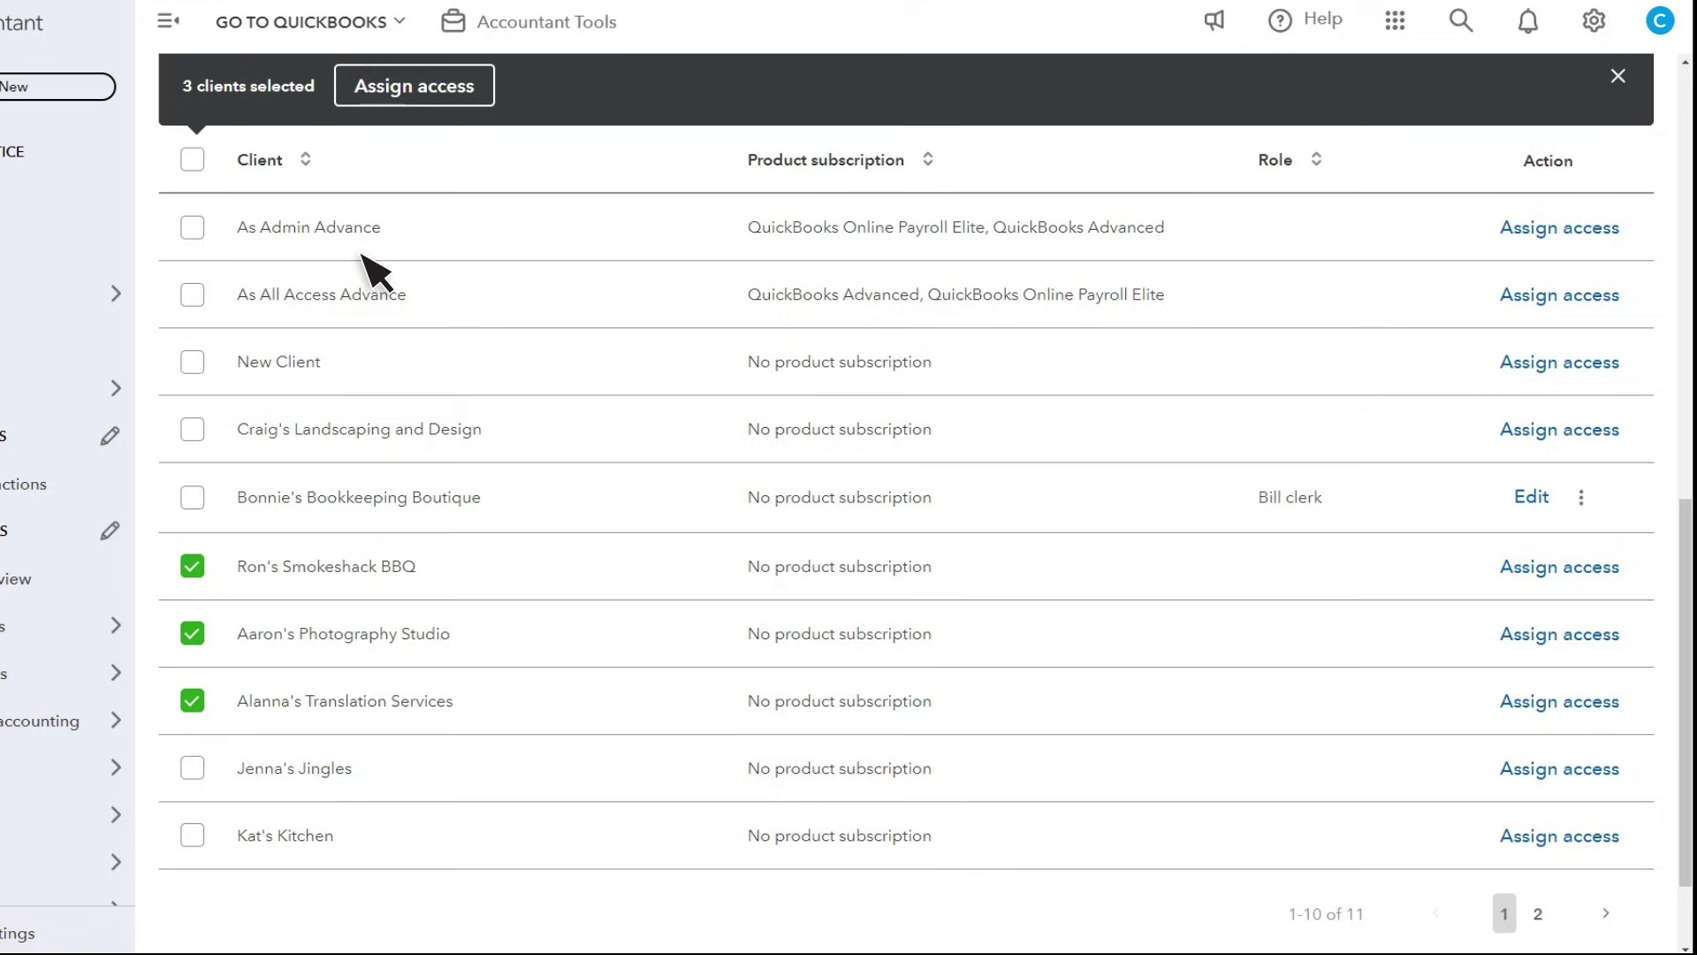
left_click(425, 96)
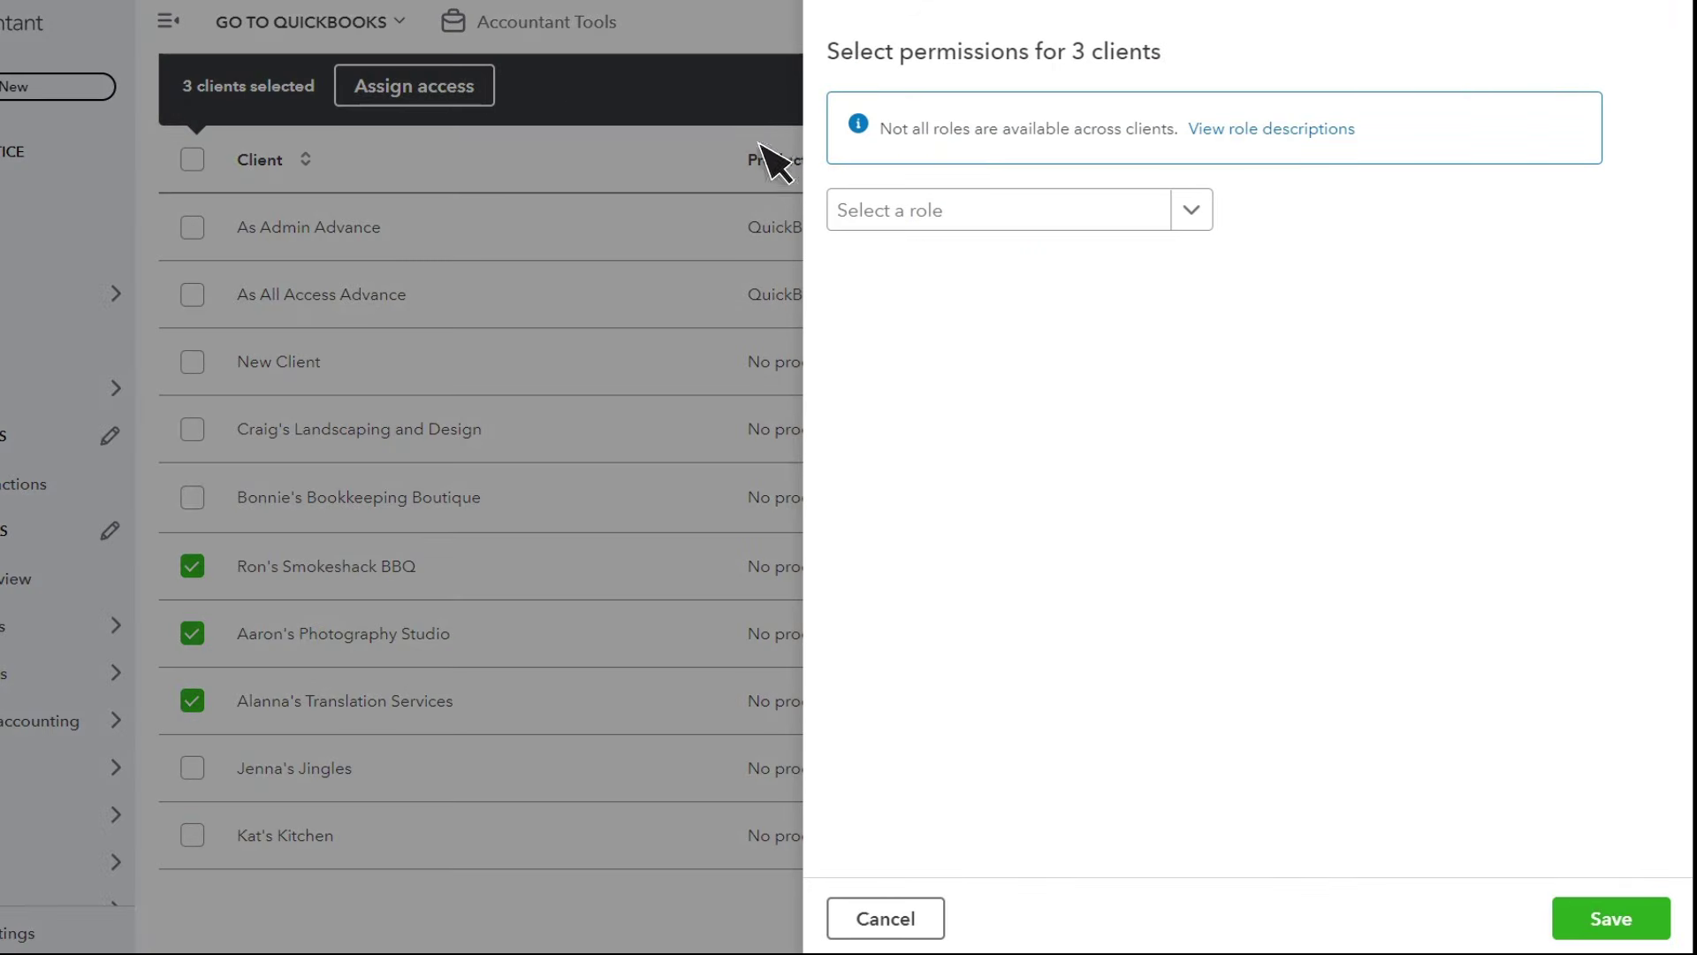
left_click(1194, 220)
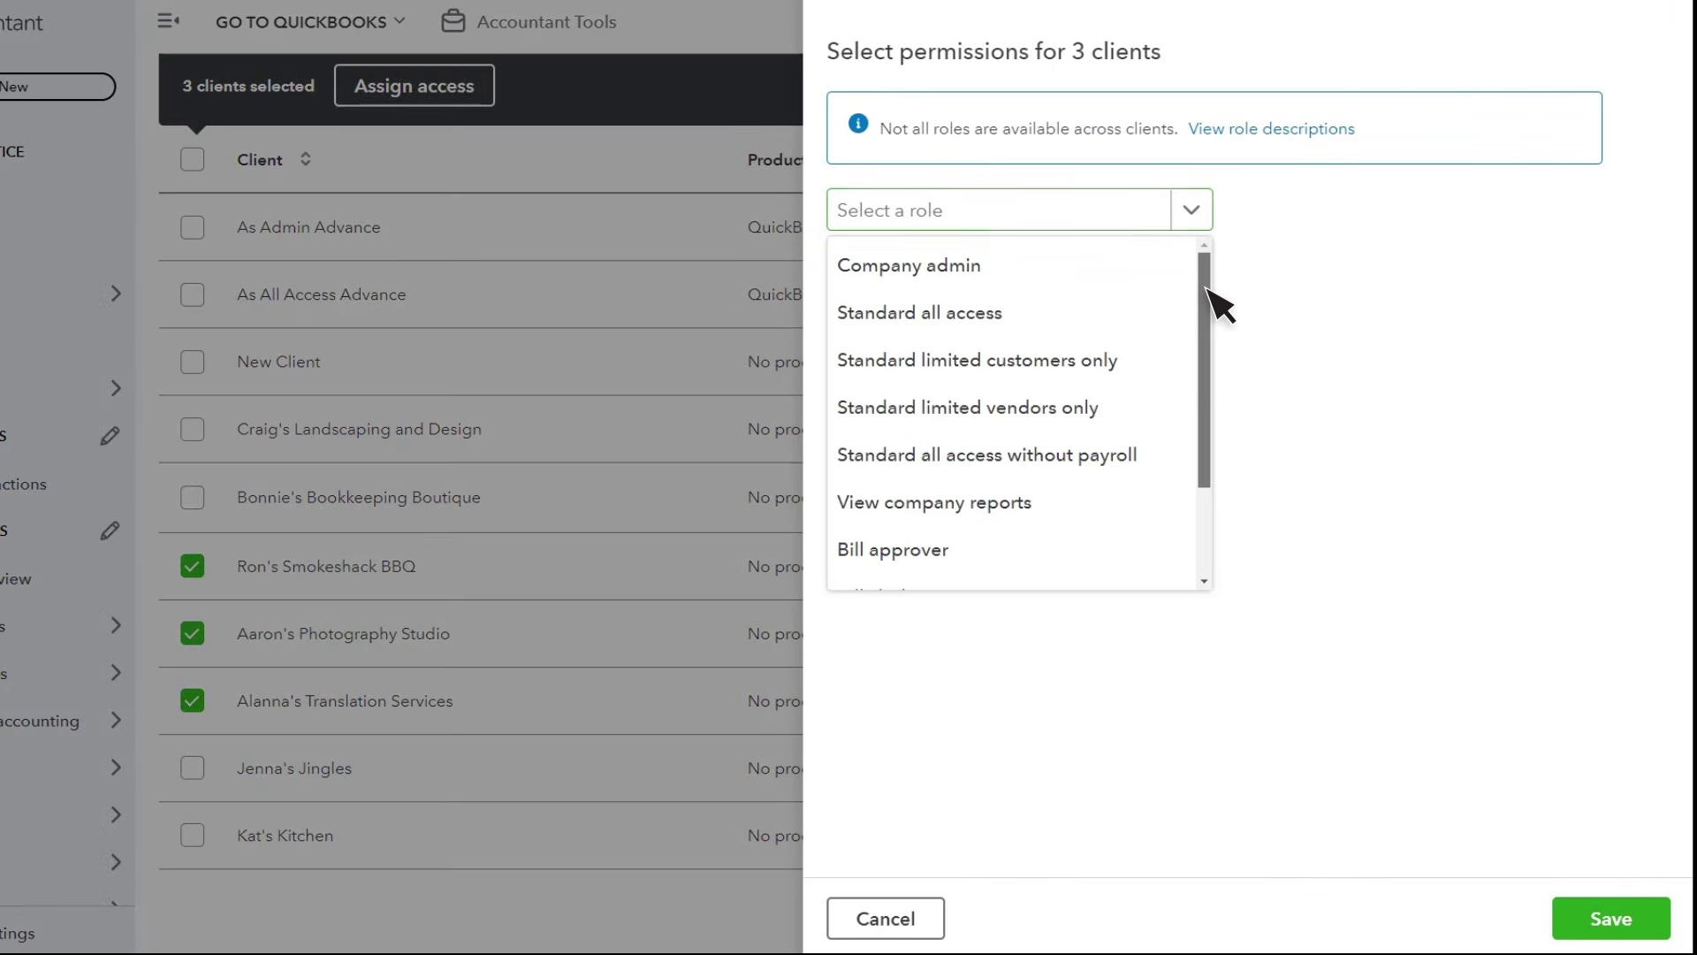
left_click_drag(1205, 285, 1205, 391)
left_click(928, 470)
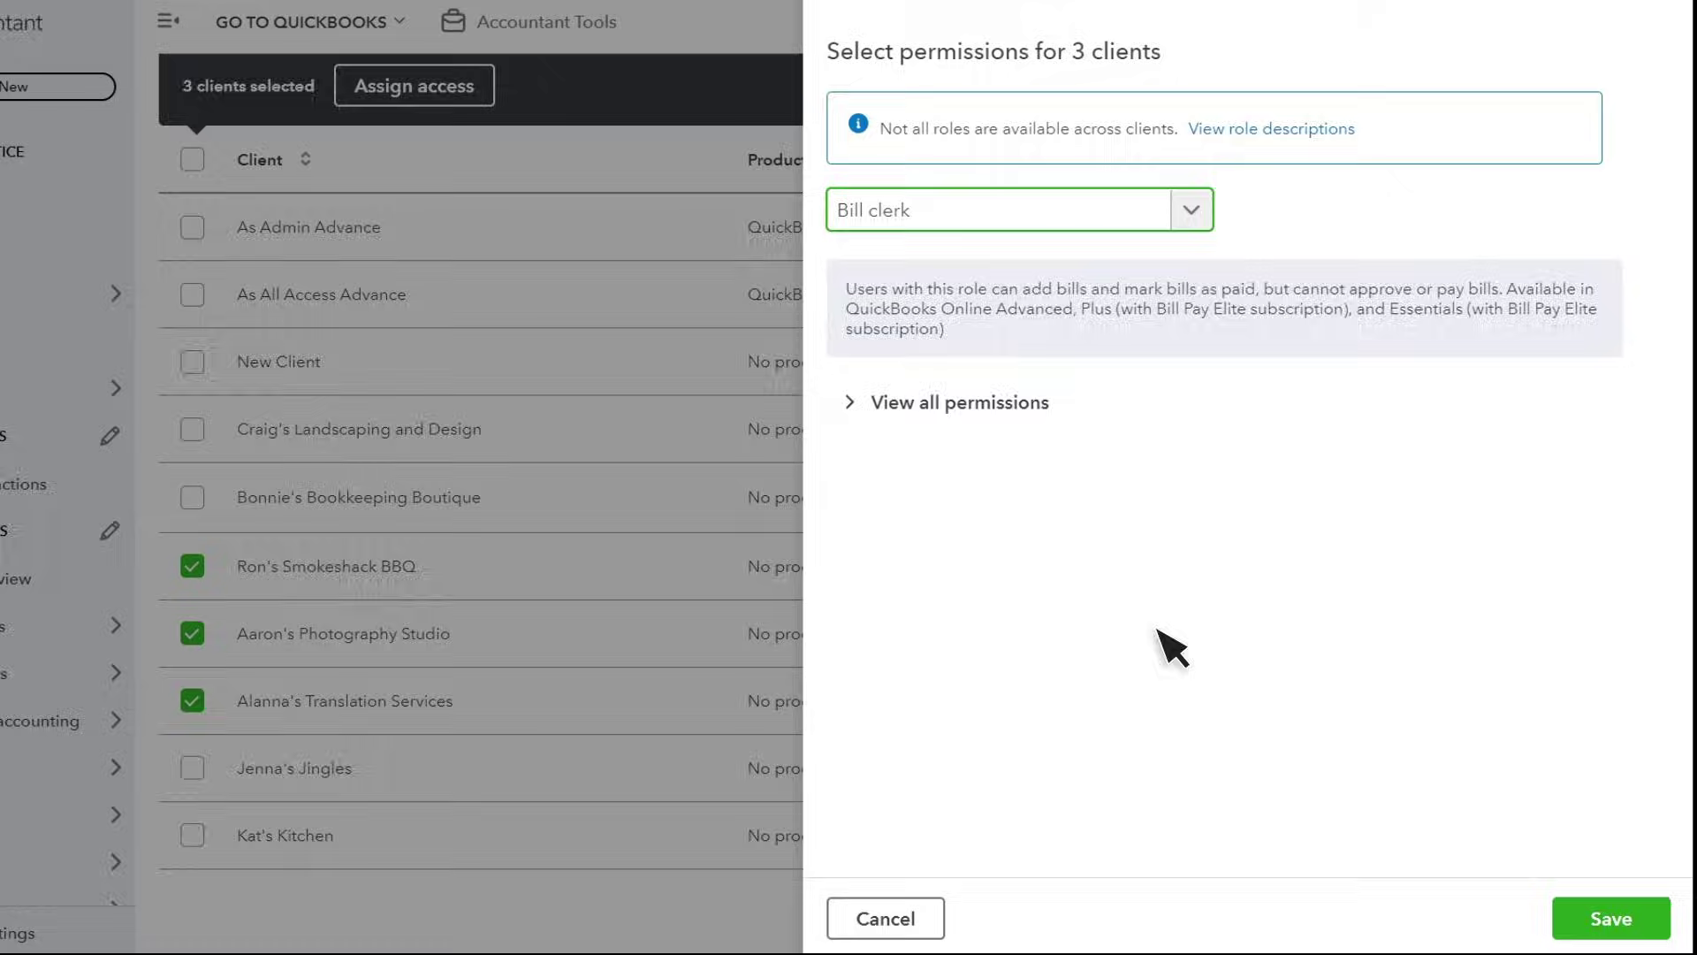
left_click(1606, 918)
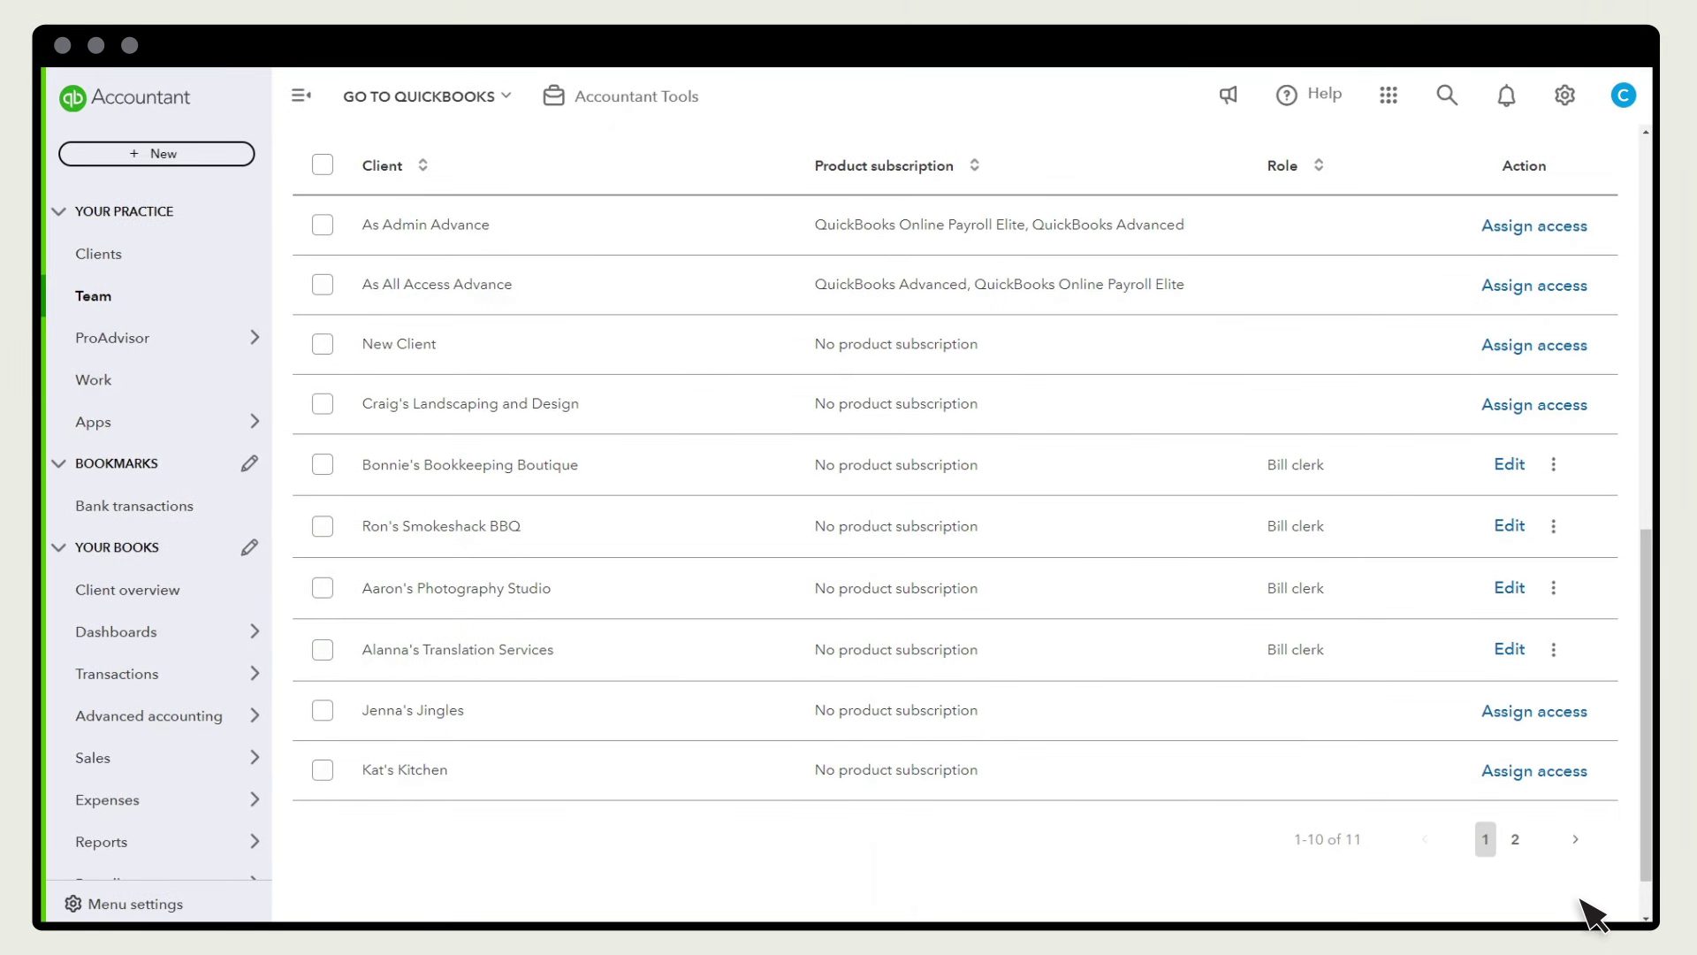
left_click(1511, 465)
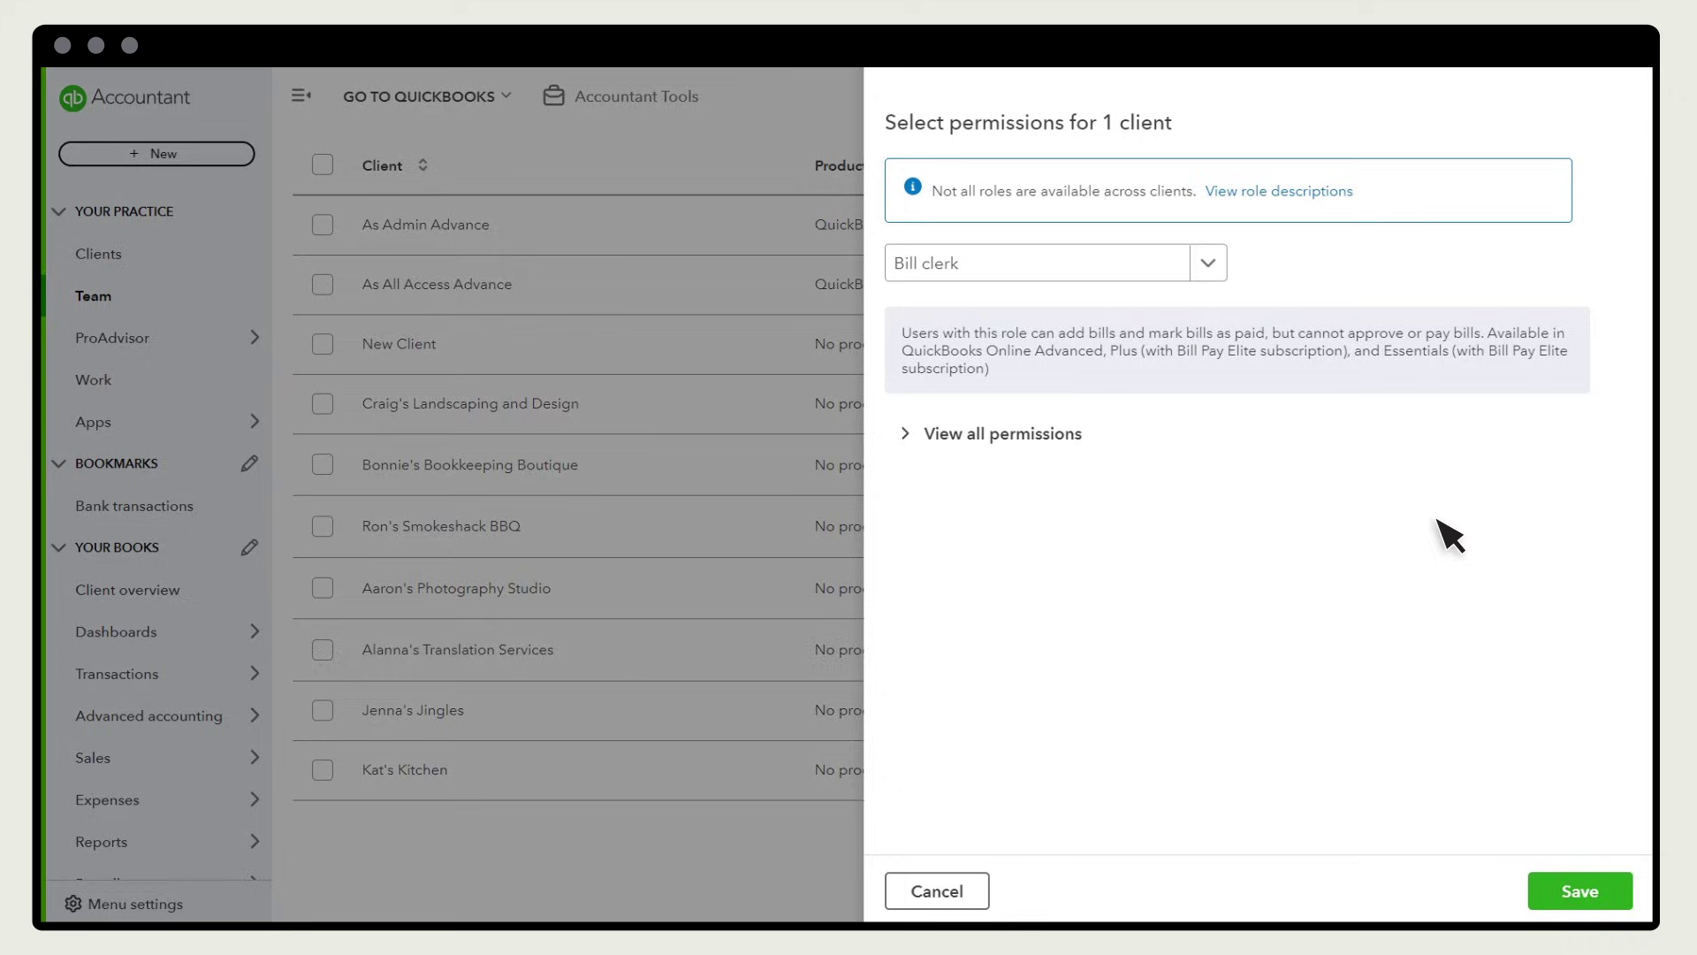
left_click(936, 892)
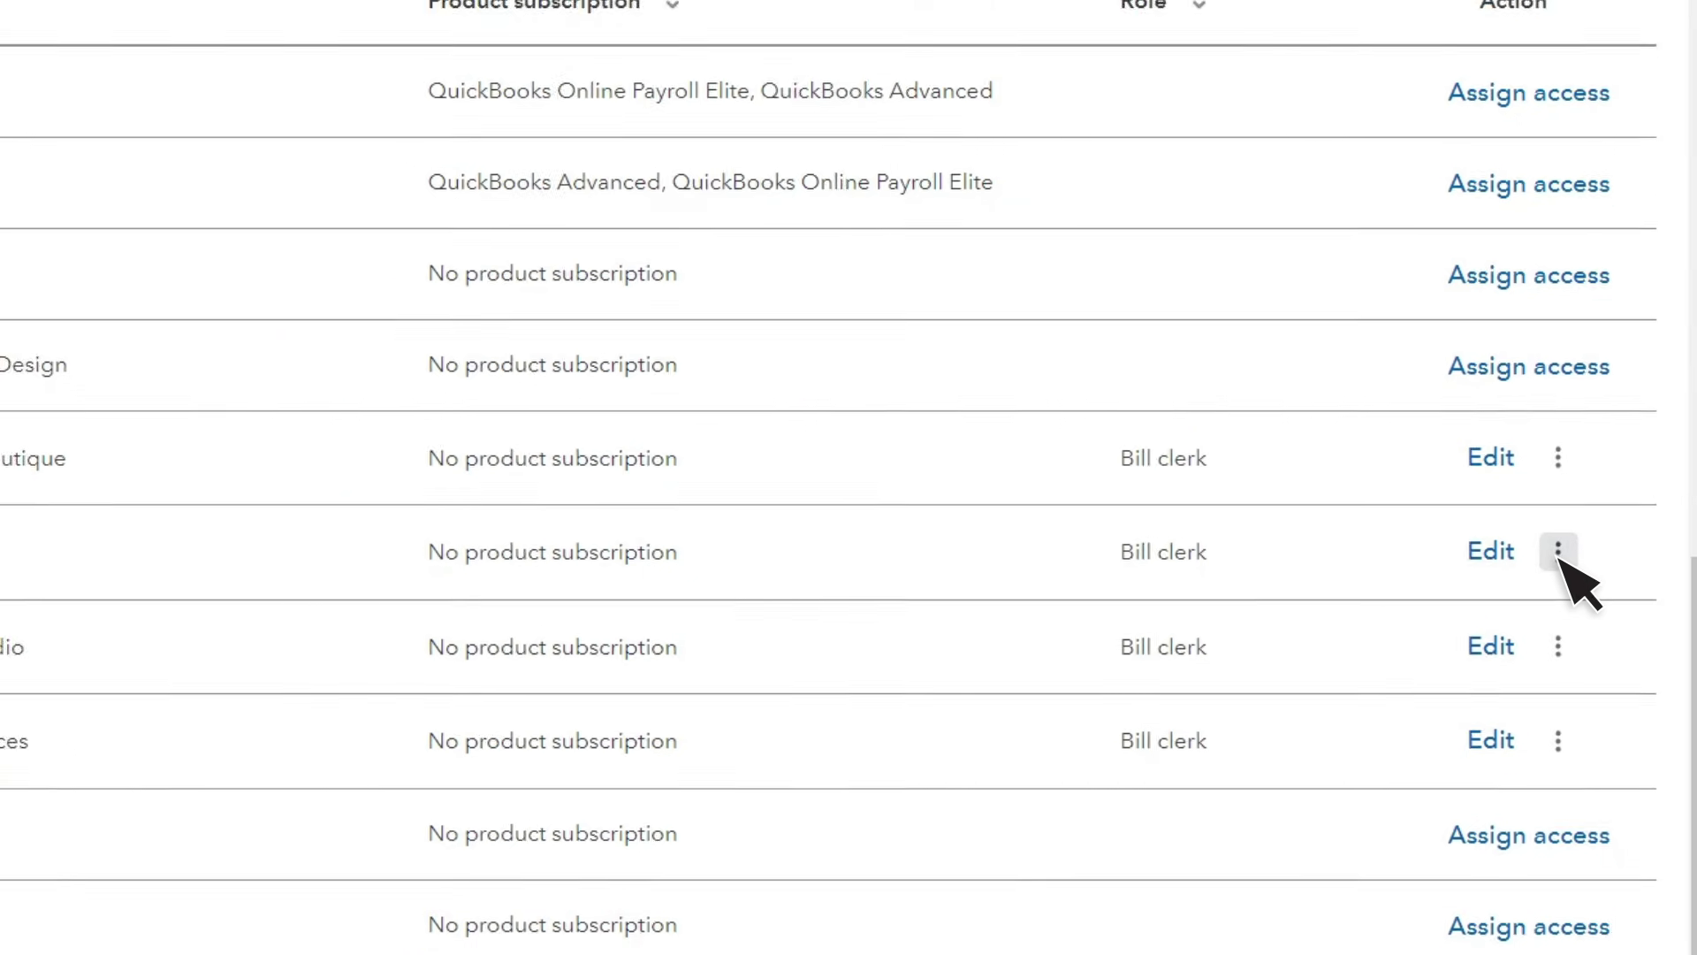
left_click(1559, 552)
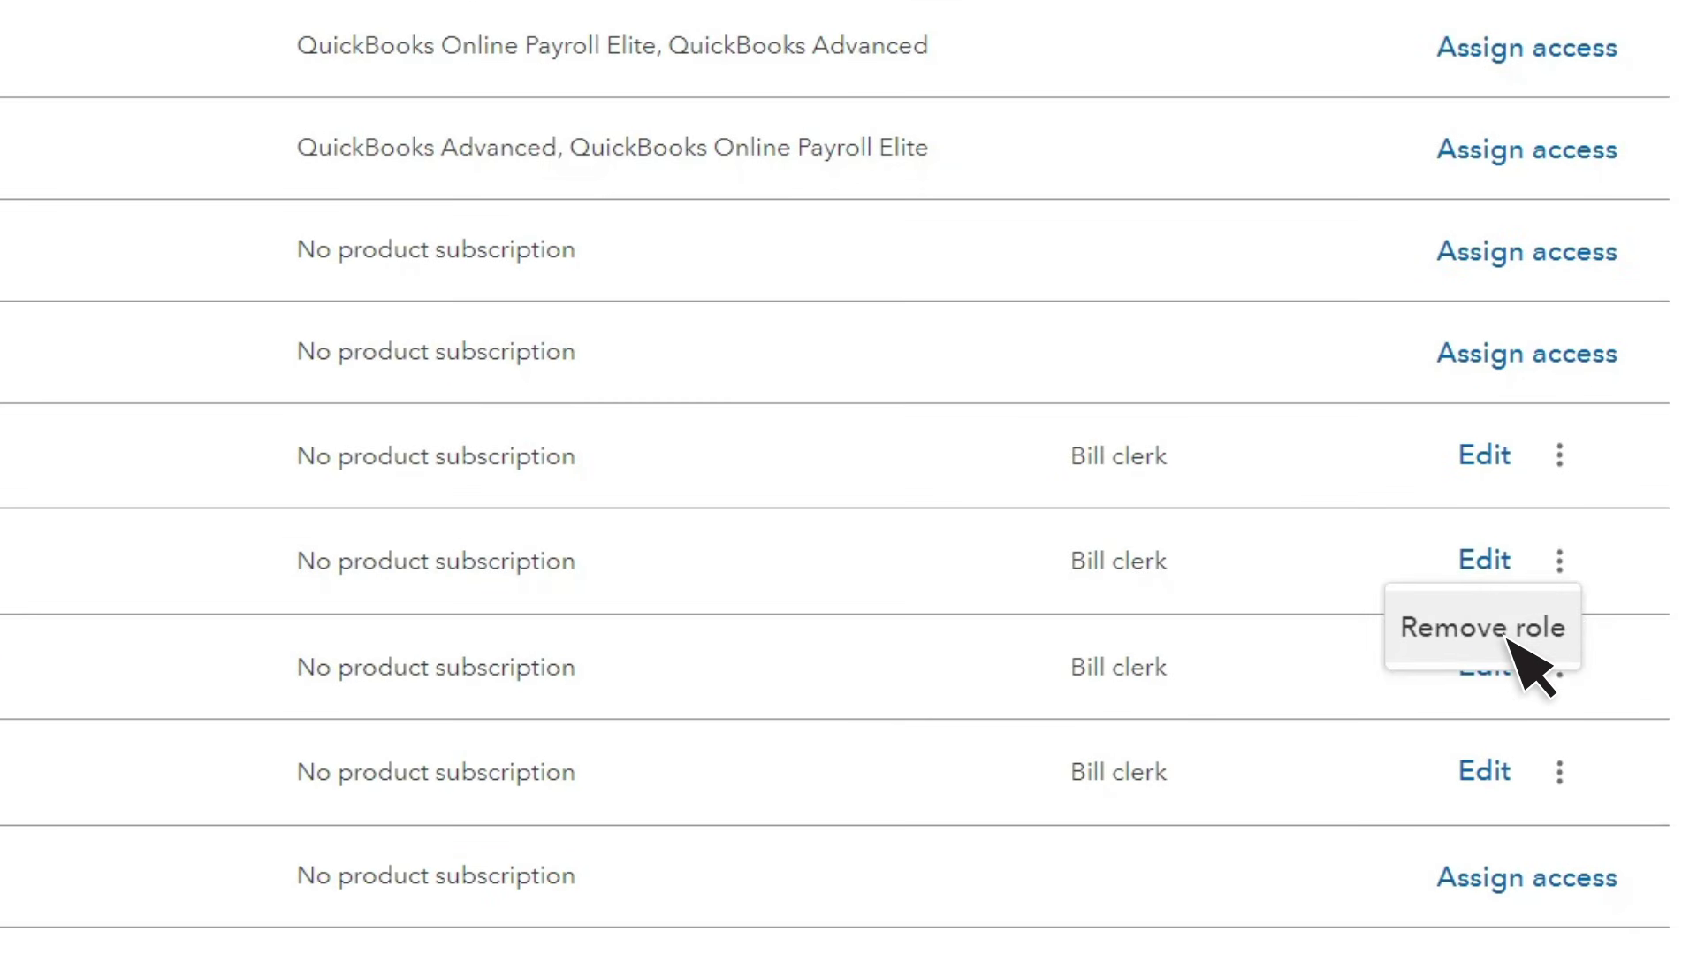
left_click(1560, 566)
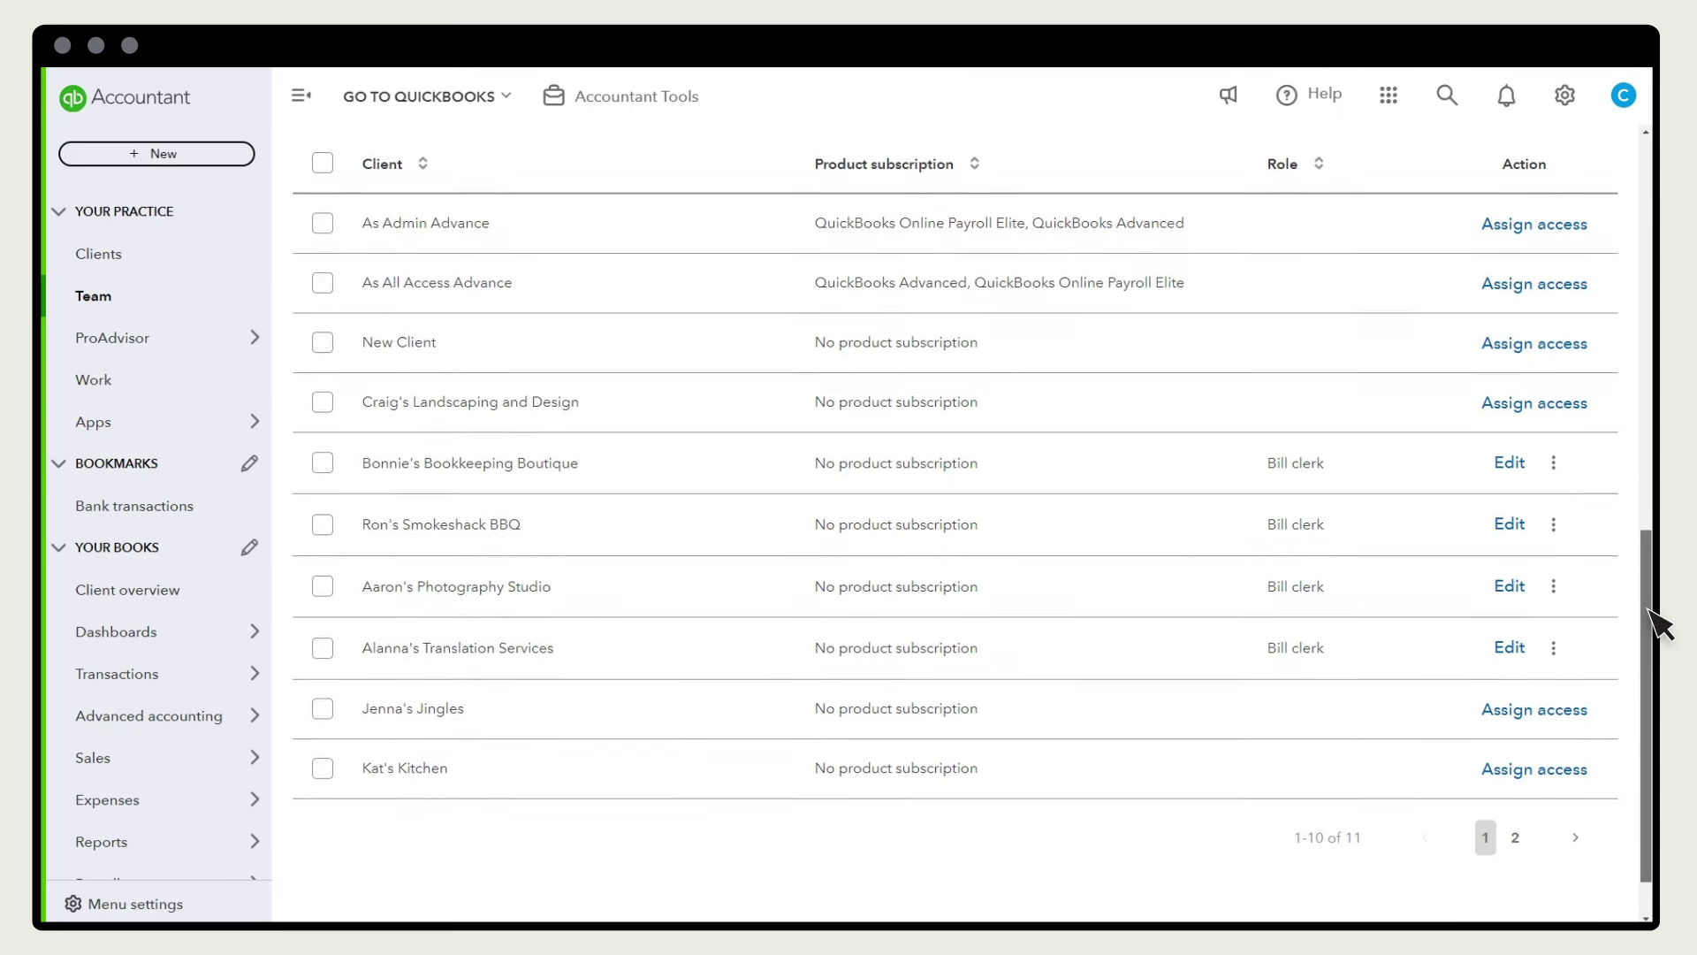
left_click_drag(1655, 624, 1655, 693)
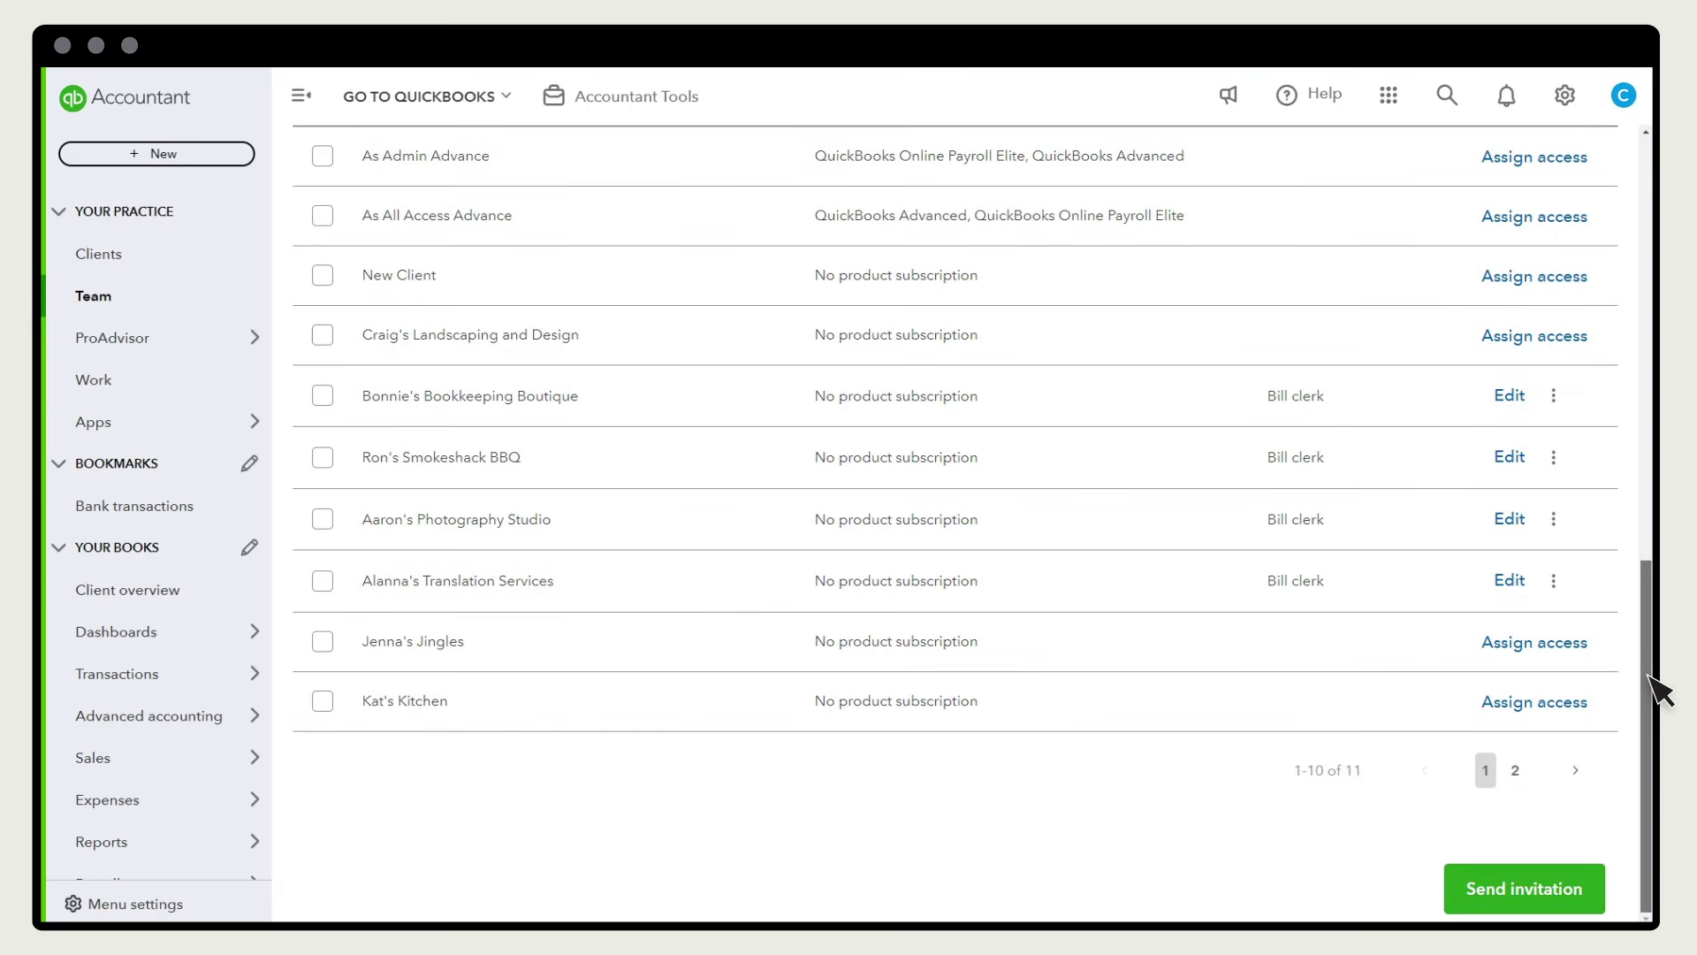
left_click(1536, 902)
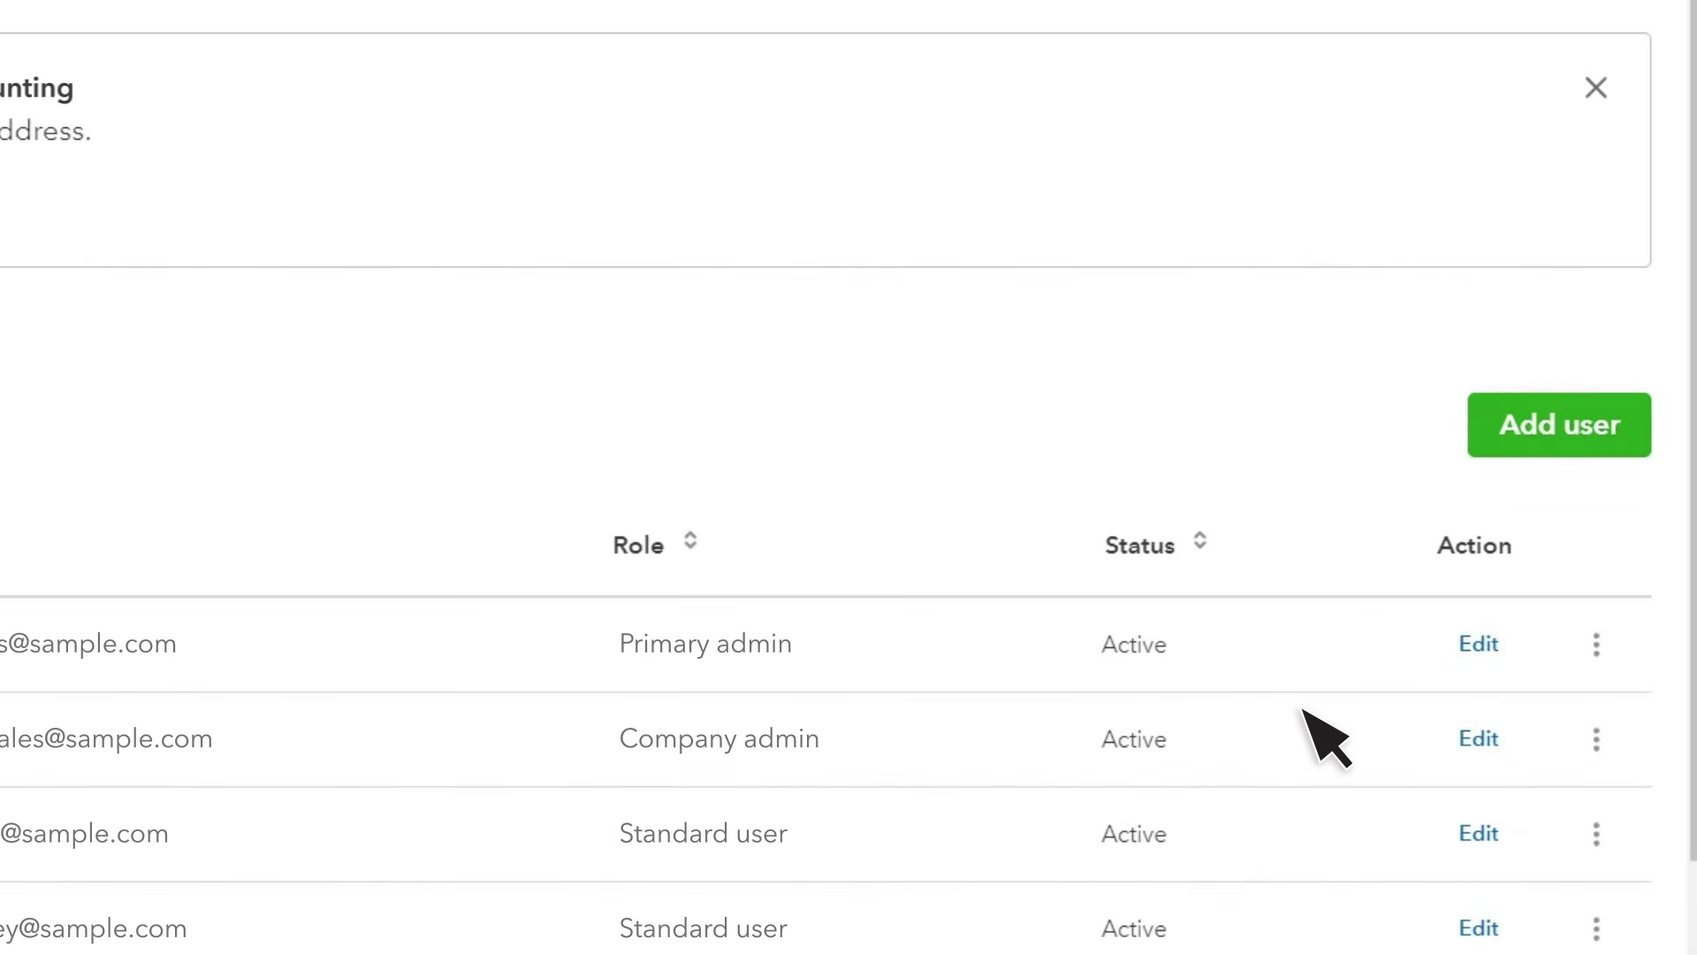
- Reveal the Delete option on the Company admin user's row
left_click(1574, 730)
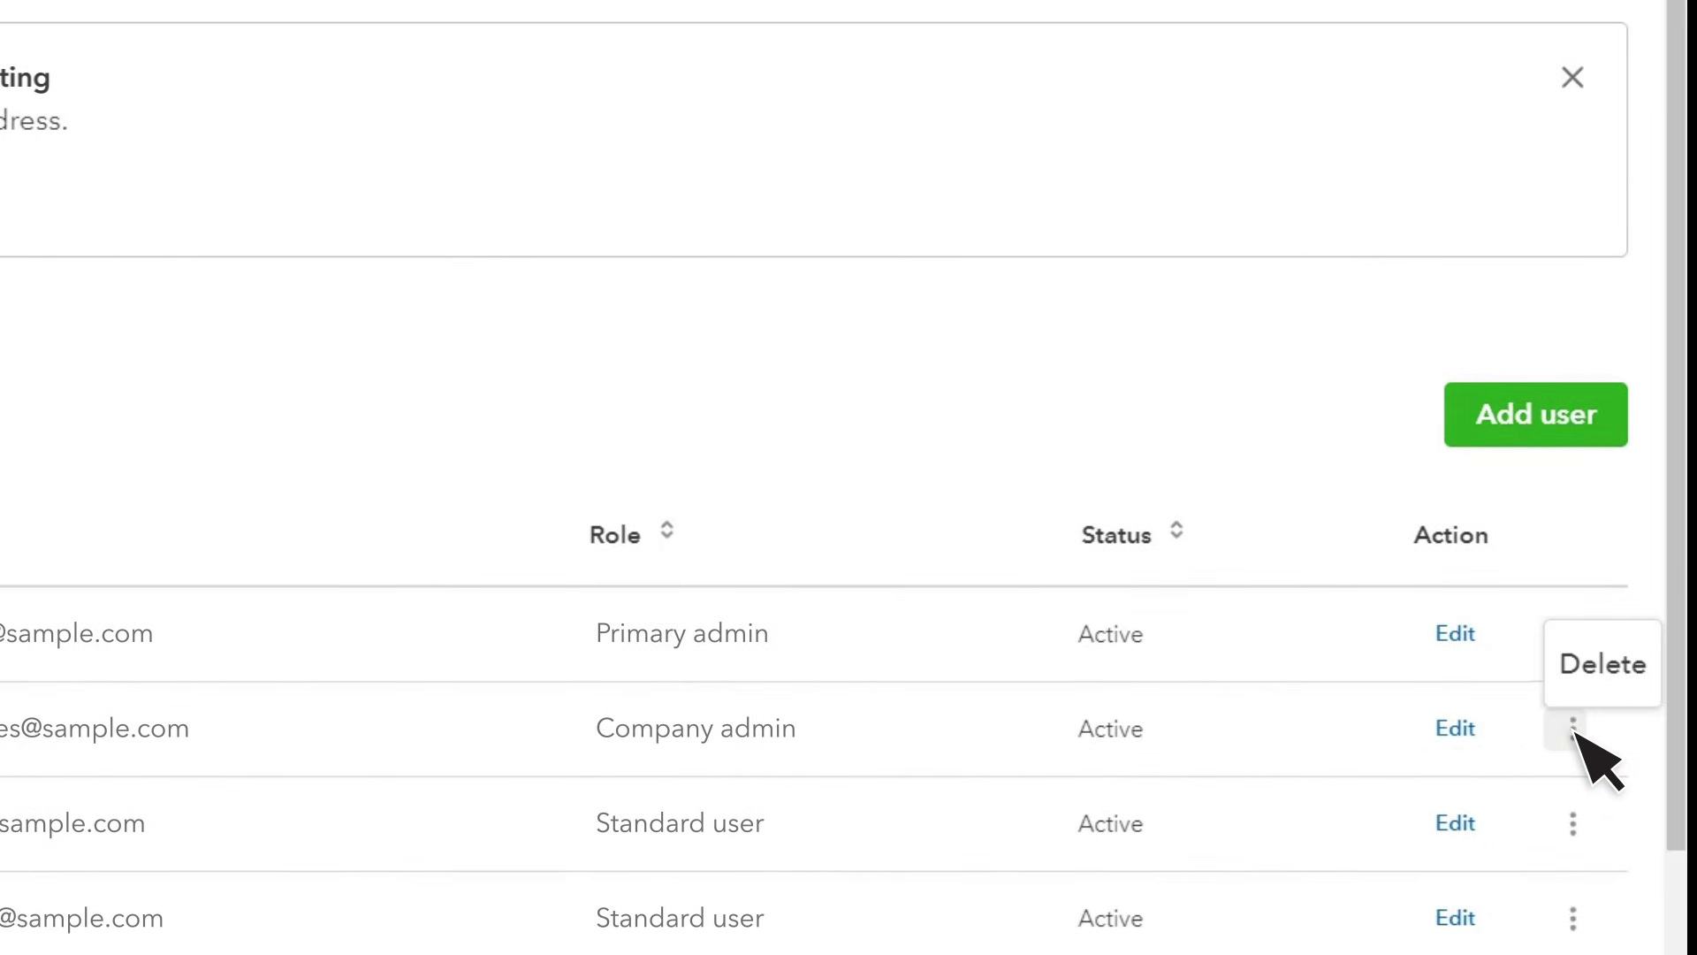